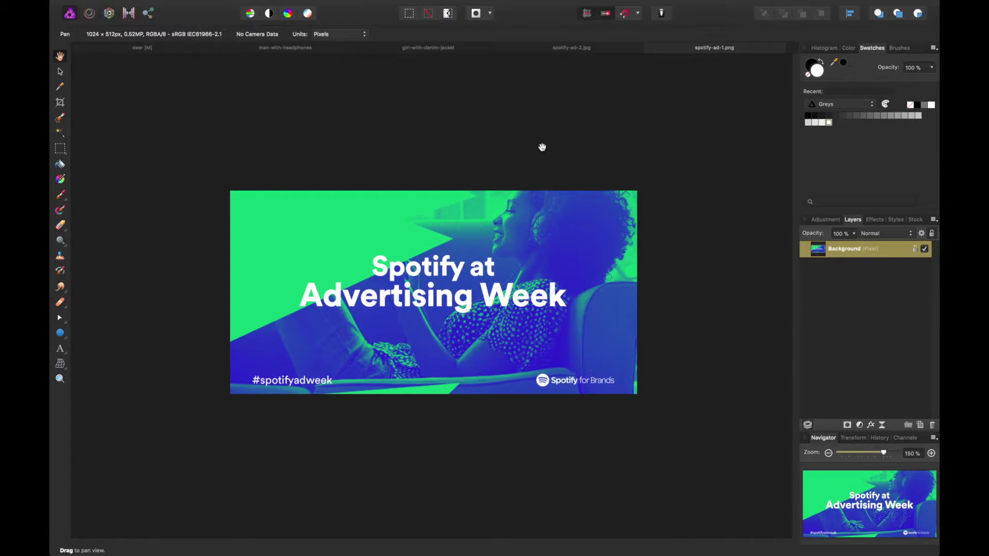
Step: Compare the two Spotify example tabs, ending on the 'Year in Music' spotify-ad-2.jpg image
click(562, 48)
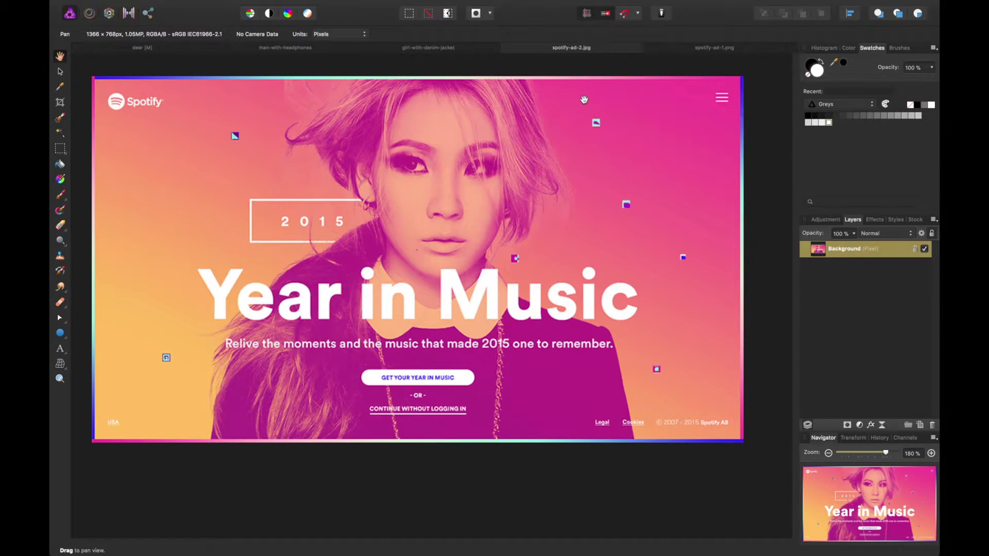
click(711, 49)
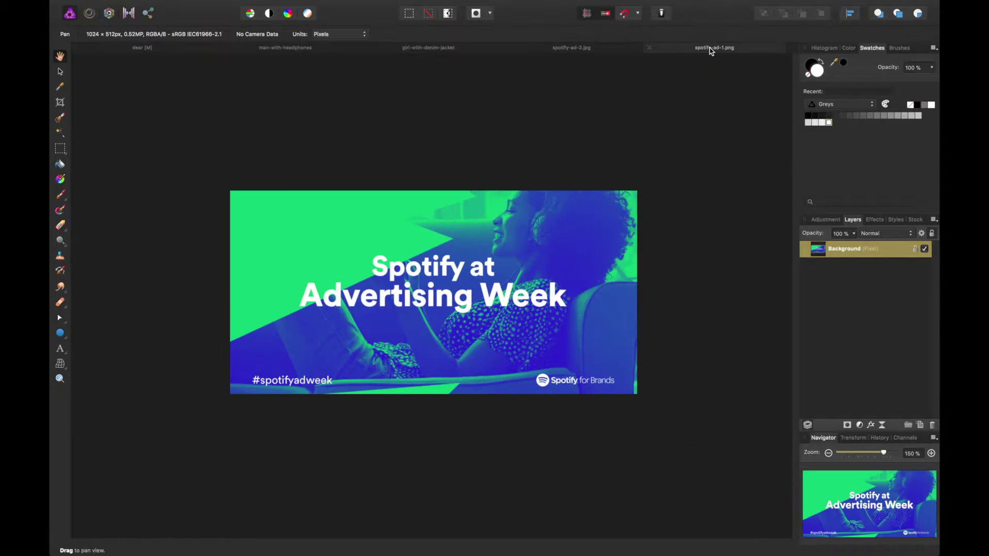
click(612, 51)
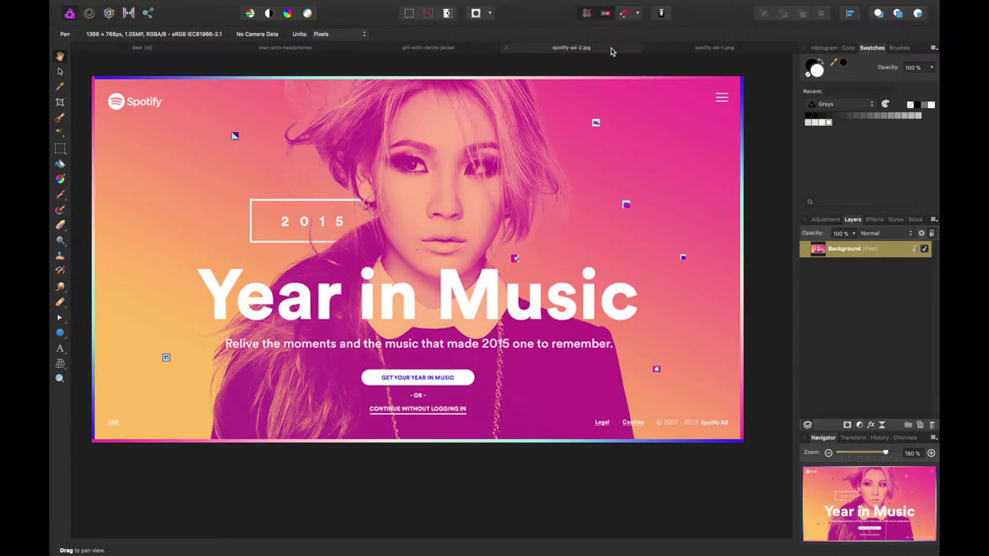
Step: Close the Spotify examples, go to the girl-with-denim-jacket photo and unlock its Background layer
click(506, 48)
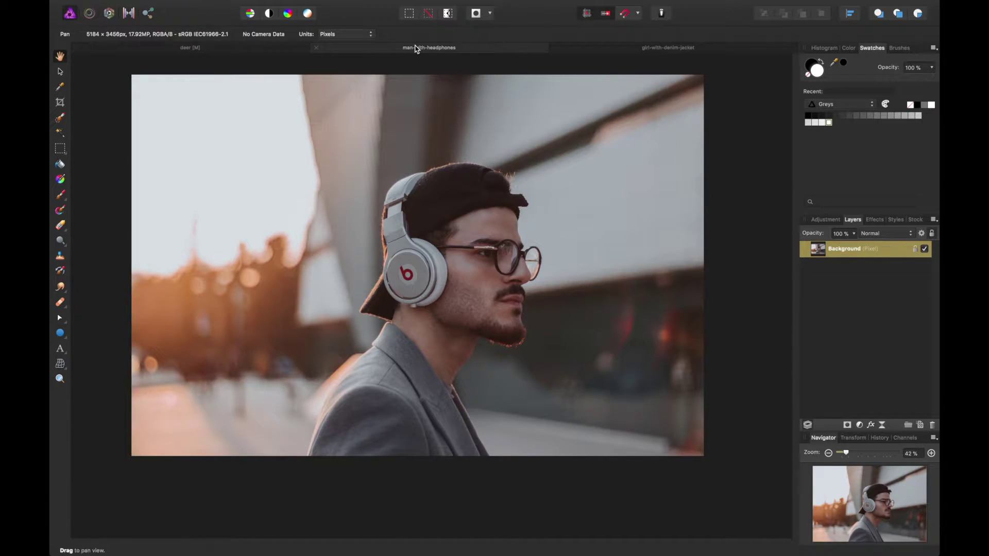
click(653, 51)
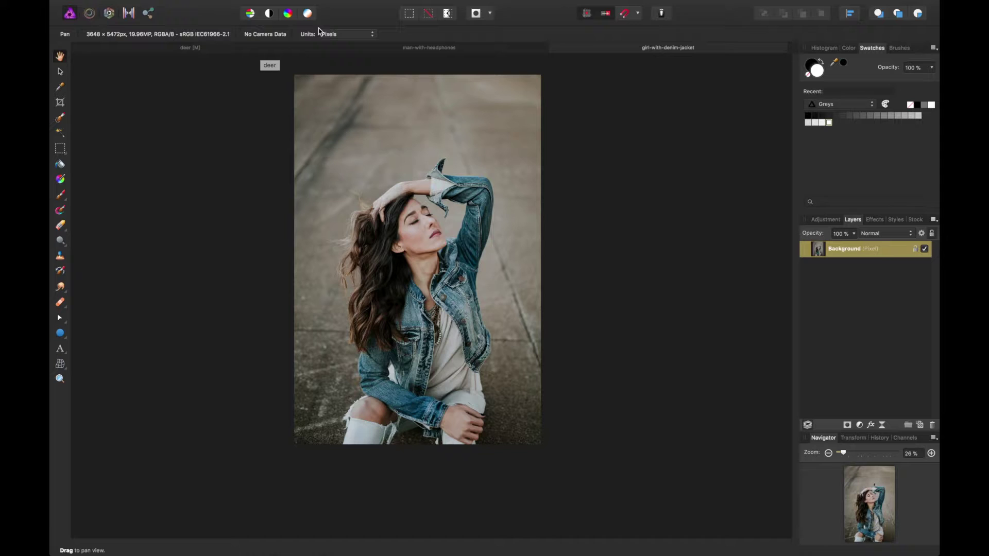
click(916, 249)
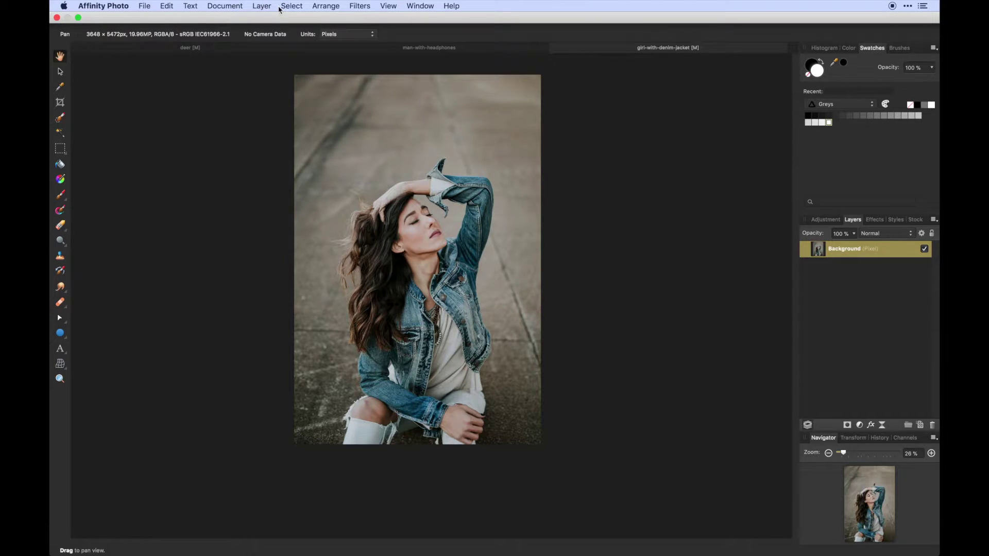
click(263, 6)
mouse_move(337, 102)
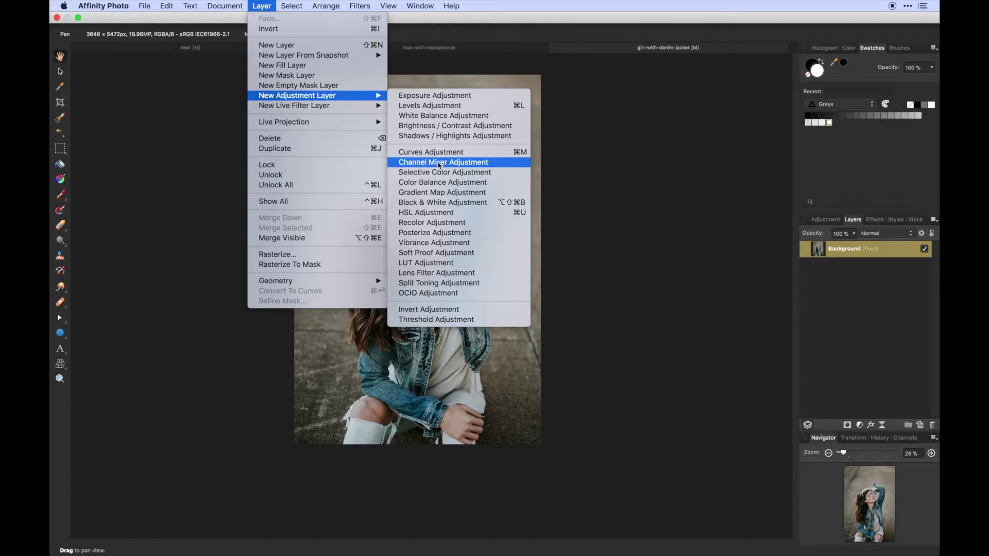
click(444, 192)
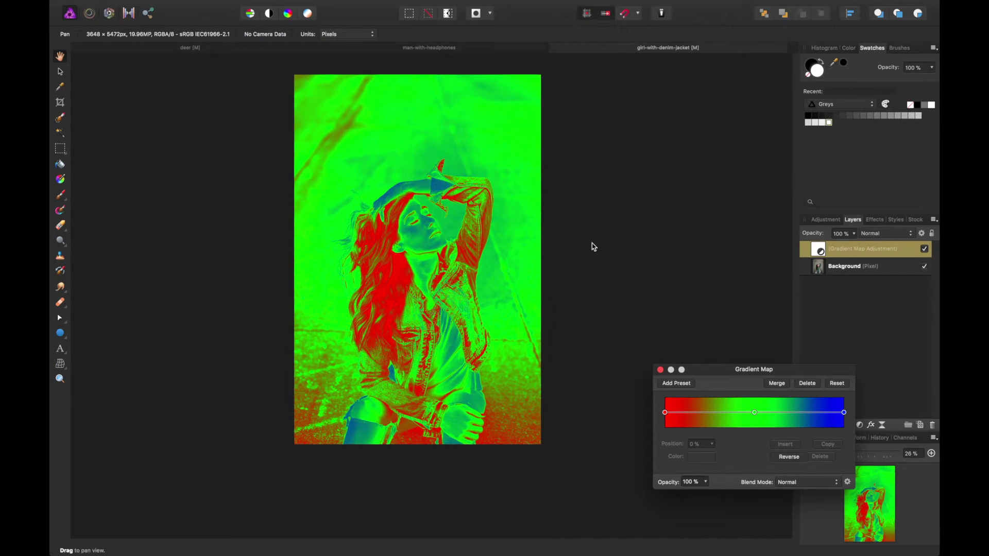
drag(724, 370, 649, 173)
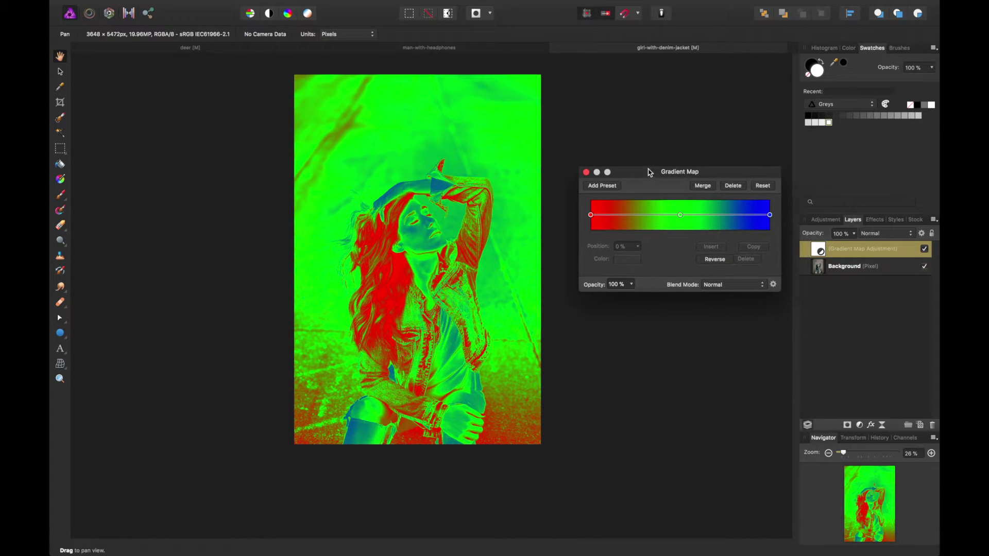
click(680, 215)
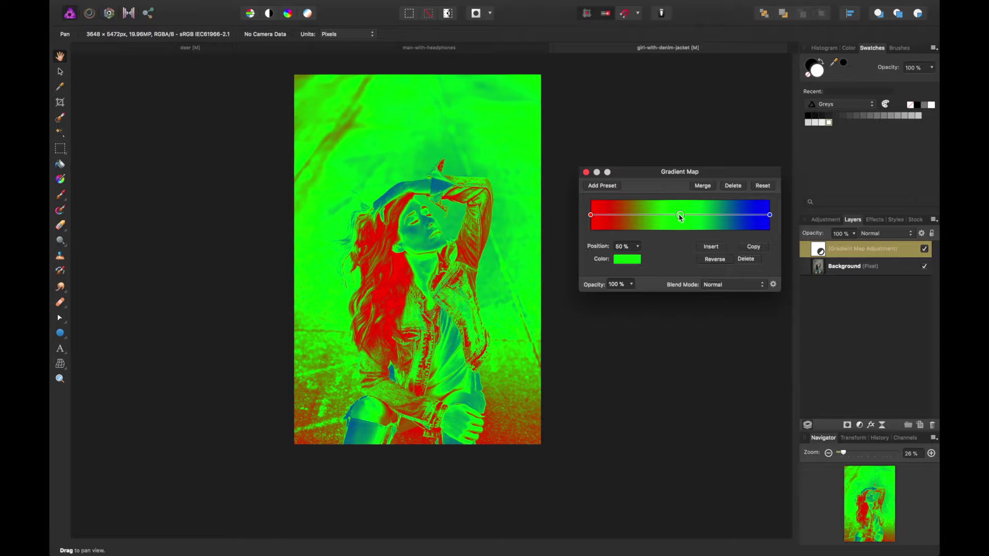
click(745, 260)
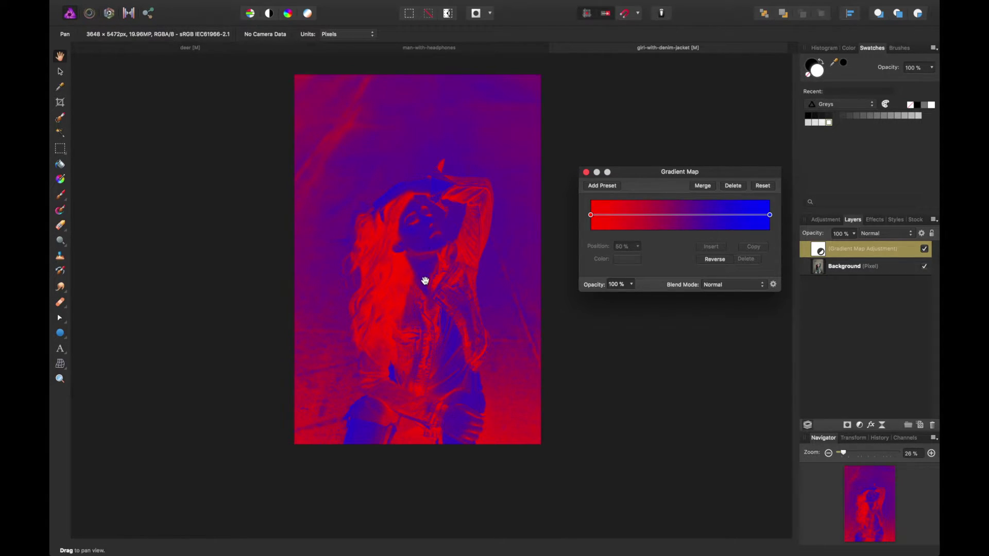
click(591, 215)
click(722, 260)
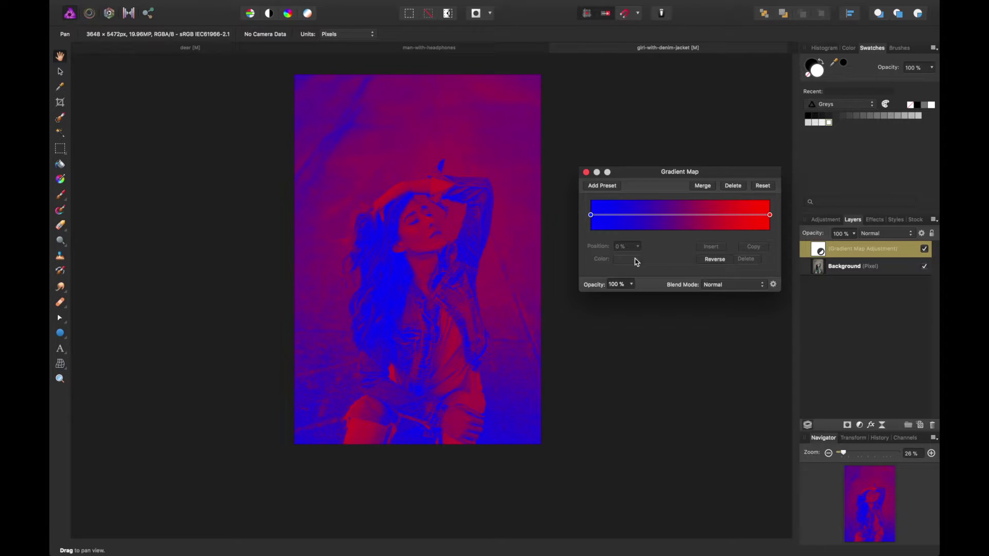
scroll(454, 301, down, 1)
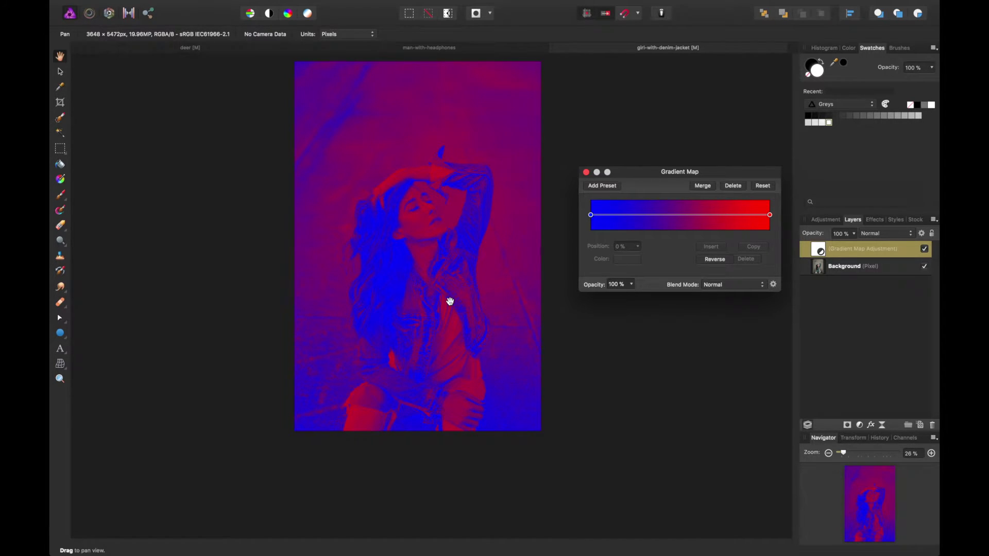
scroll(450, 301, up, 3)
scroll(450, 302, down, 3)
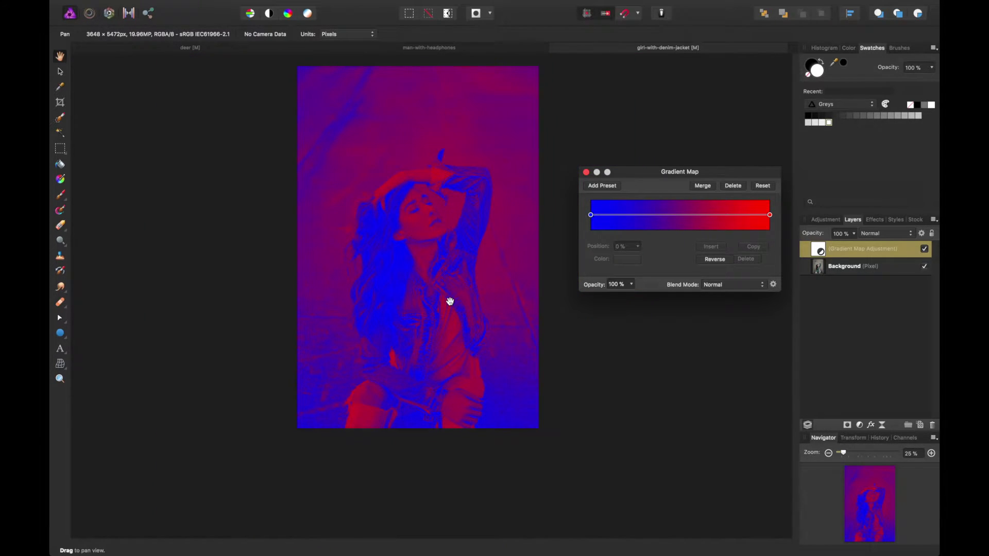
scroll(450, 301, up, 3)
scroll(451, 302, down, 3)
drag(450, 302, 474, 320)
scroll(475, 319, up, 3)
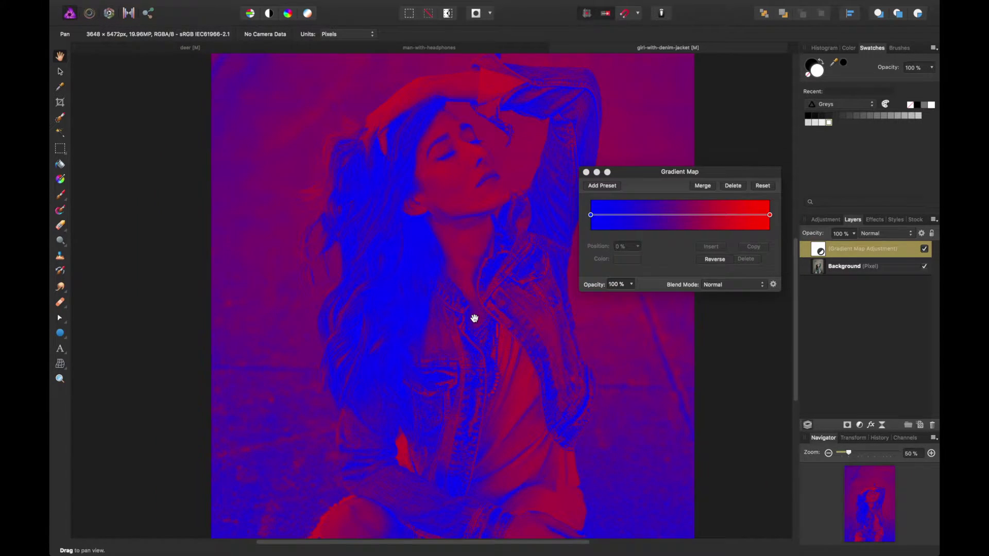
scroll(474, 319, down, 3)
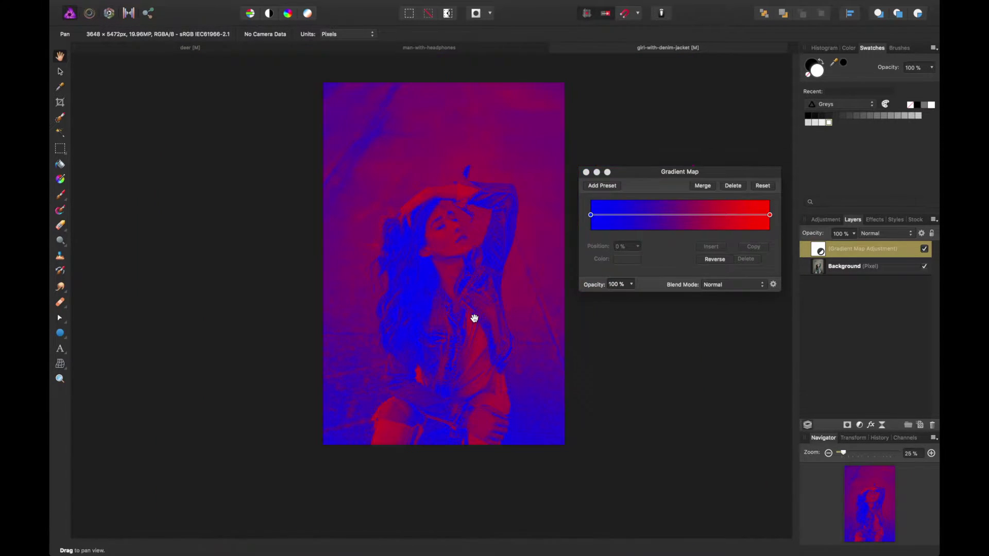
click(770, 214)
click(733, 187)
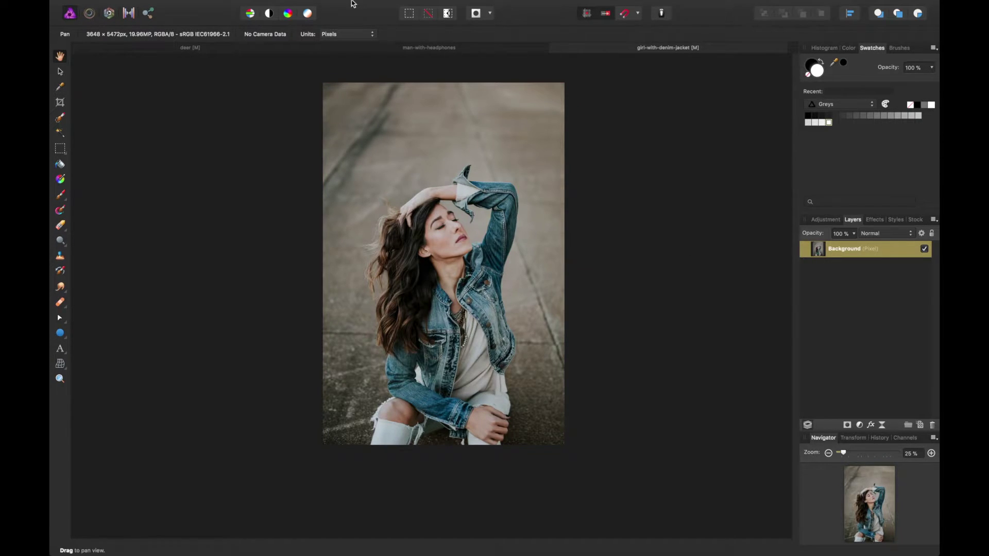
Step: Add a new Gradient Map adjustment from the Layer menu and delete its middle green stop
mouse_move(343, 4)
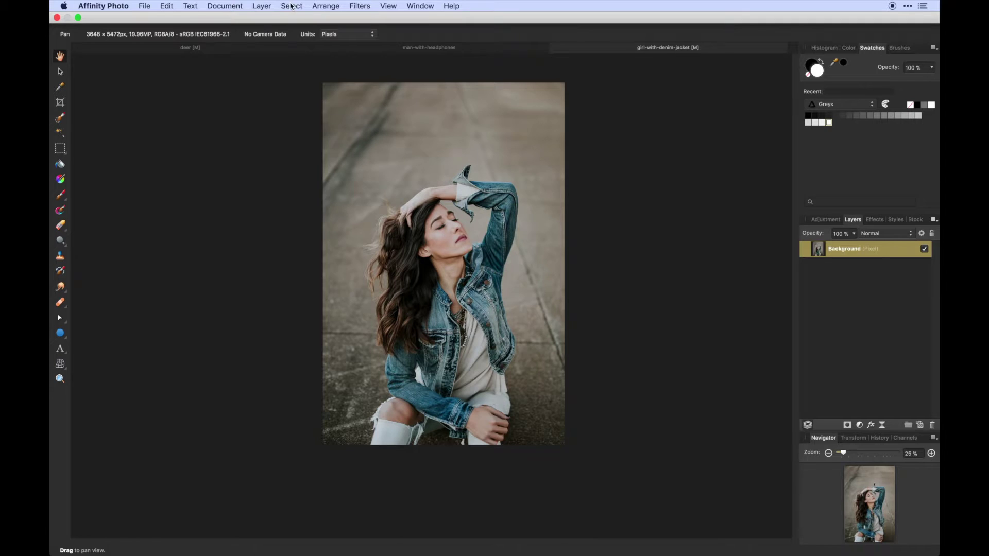
click(267, 6)
mouse_move(296, 99)
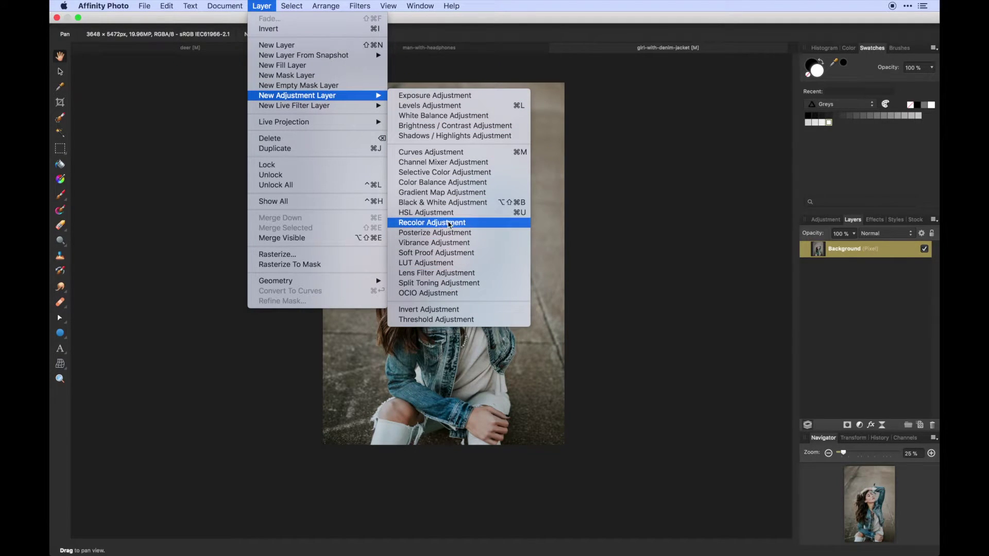
click(446, 192)
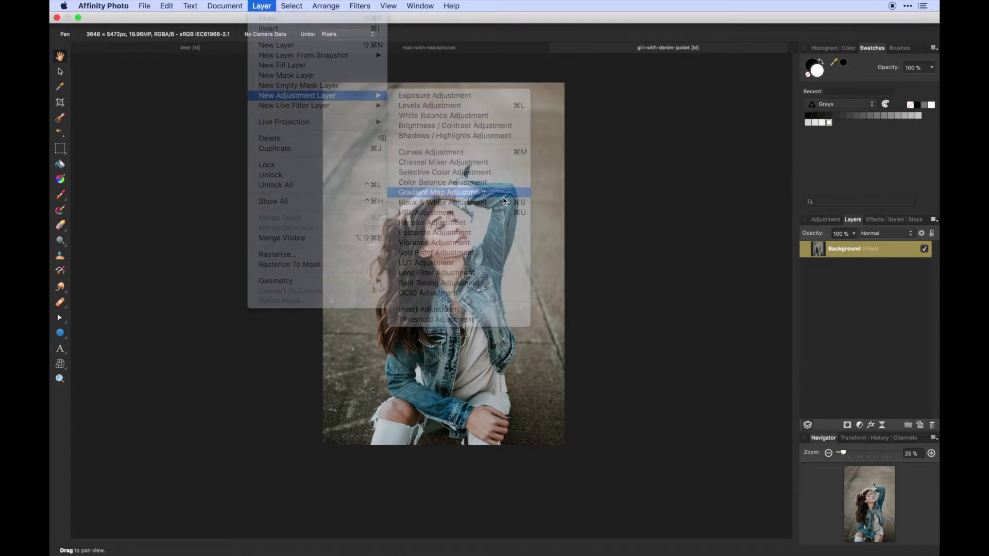
click(683, 217)
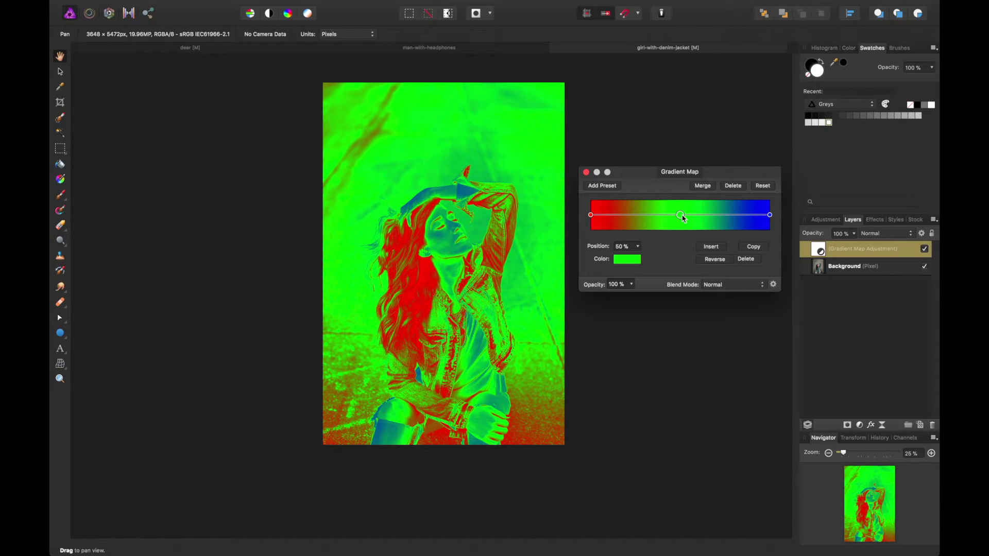
key(Delete)
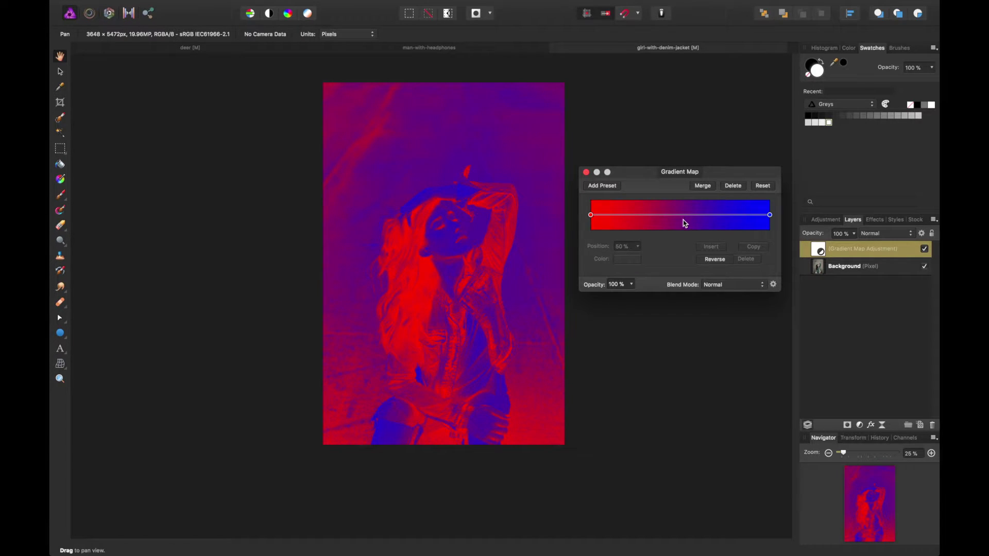
Step: Reverse the gradient to run blue to red and make the right stop white
click(720, 259)
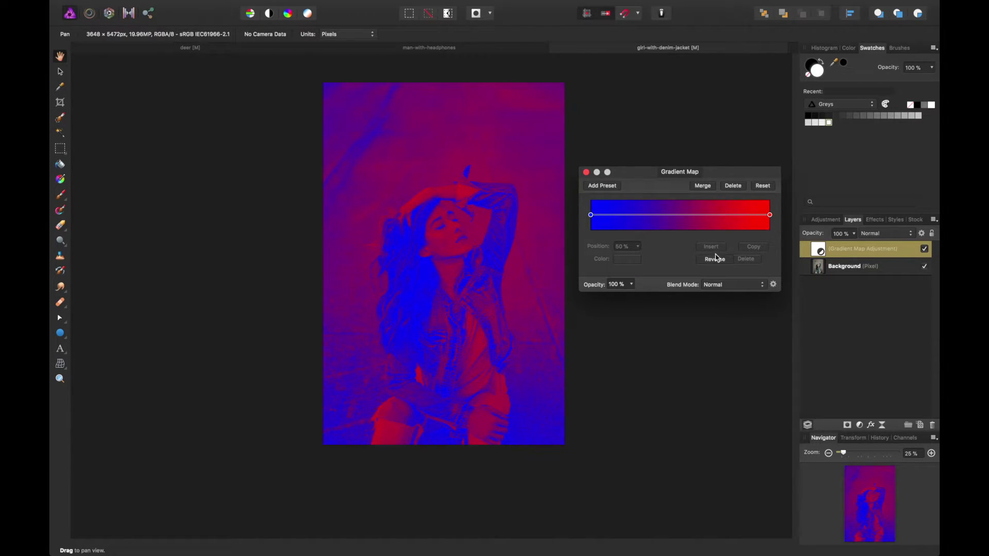
click(770, 216)
click(638, 261)
drag(660, 342, 651, 401)
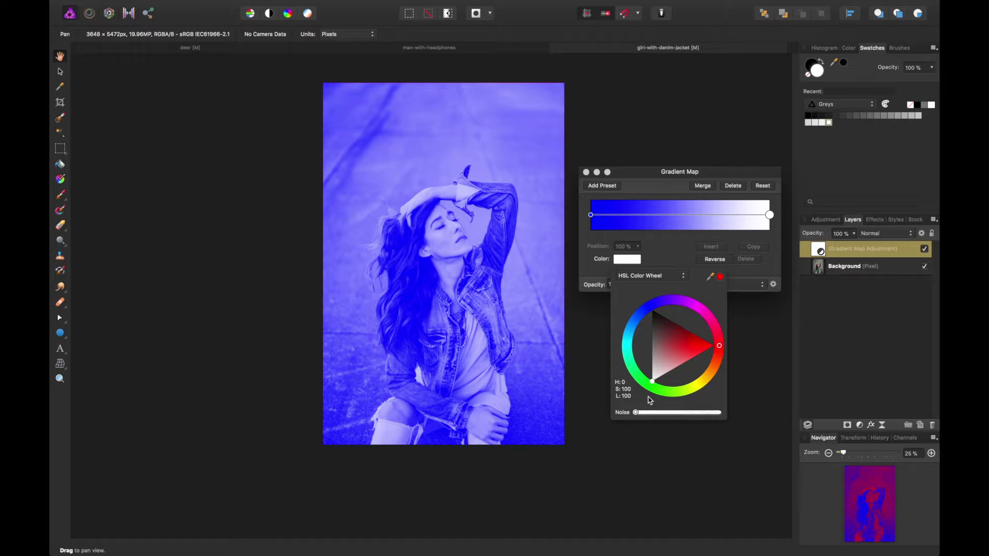
Step: Set the left gradient stop to pure black, after briefly trying green
click(591, 214)
click(630, 261)
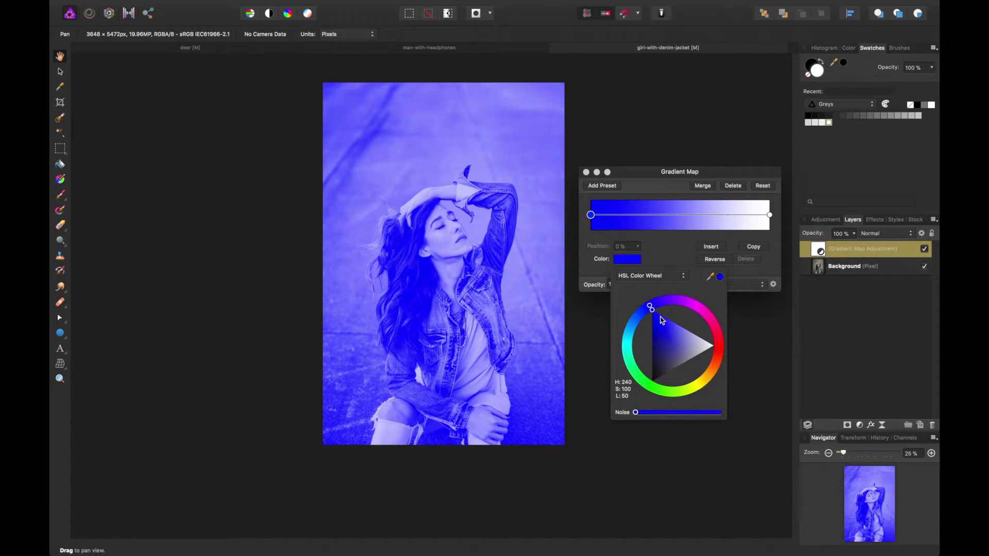
drag(670, 339, 644, 392)
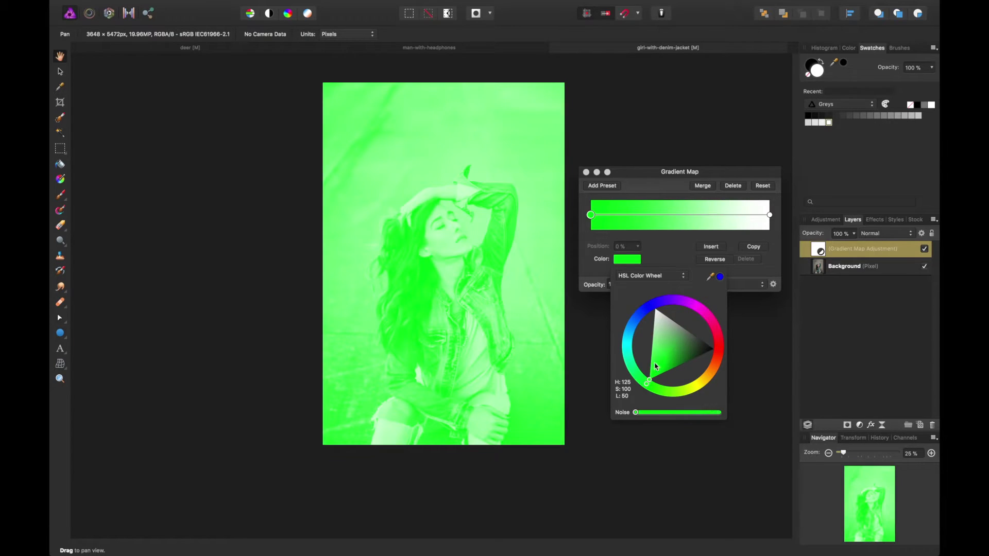
click(591, 216)
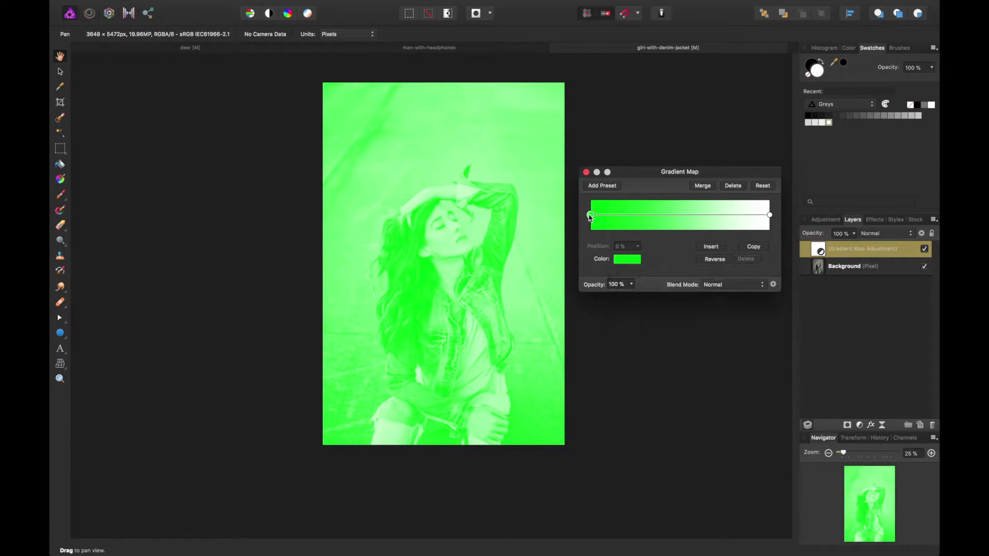
click(627, 260)
drag(683, 355, 739, 350)
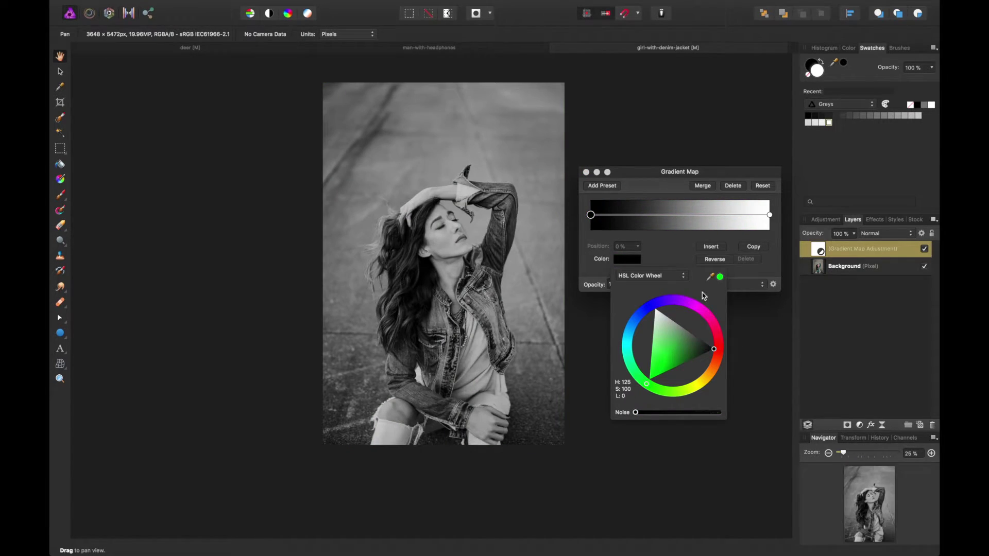
click(680, 253)
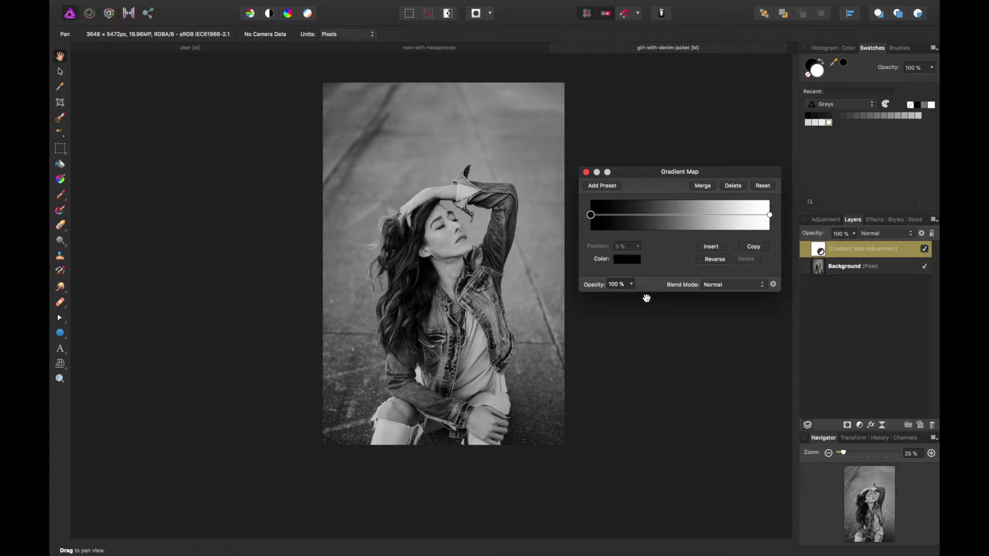
click(265, 5)
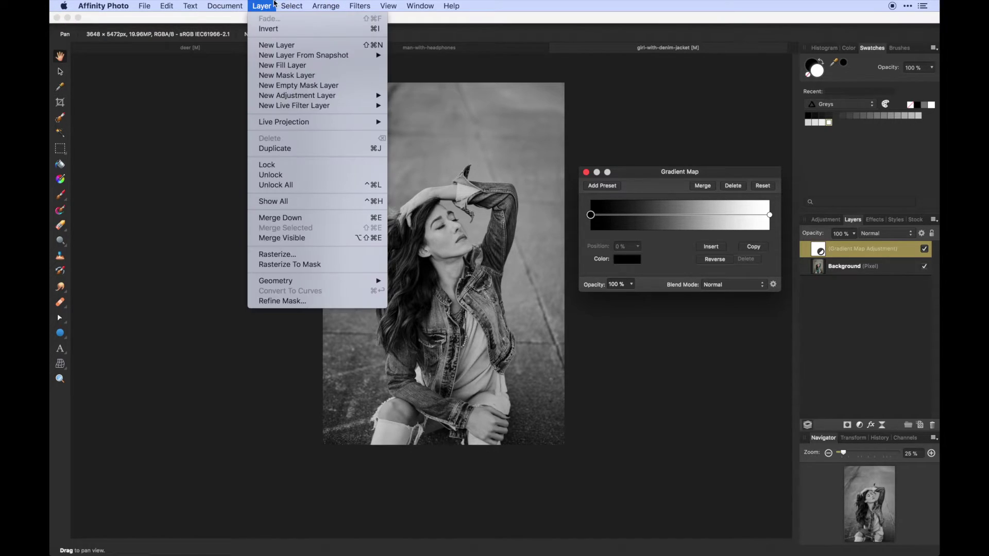
mouse_move(341, 98)
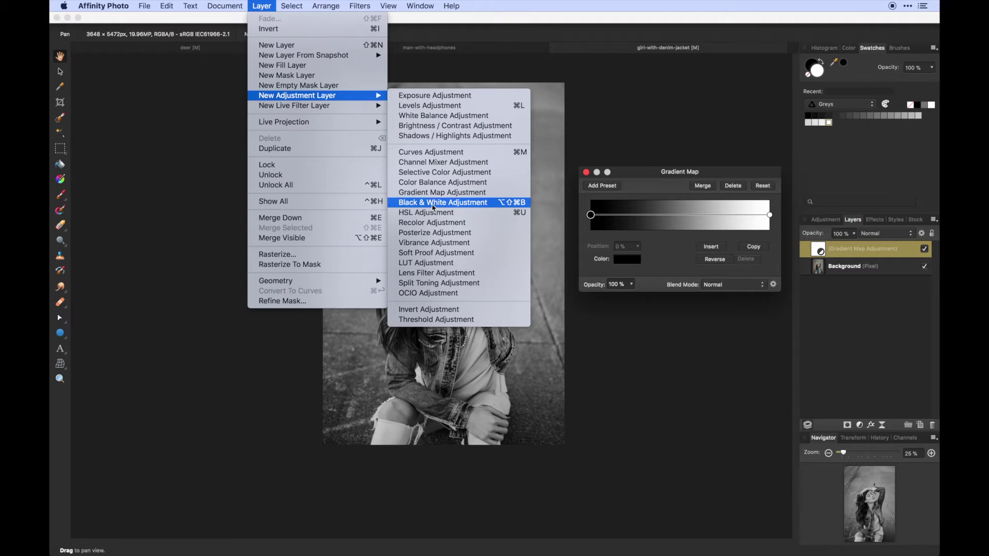
click(593, 217)
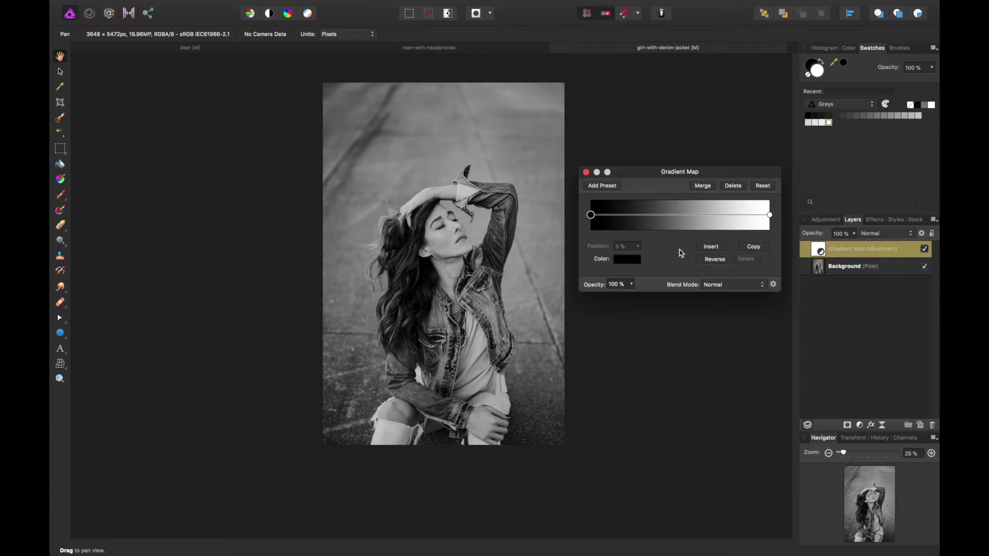
Step: Colour the left gradient stop a deep dark blue
click(630, 260)
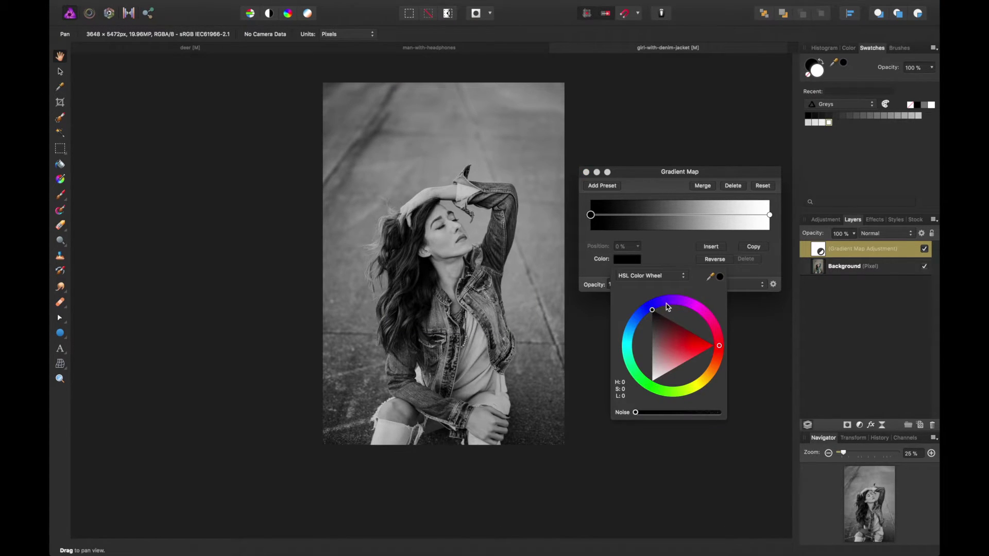
drag(666, 307, 643, 313)
click(656, 351)
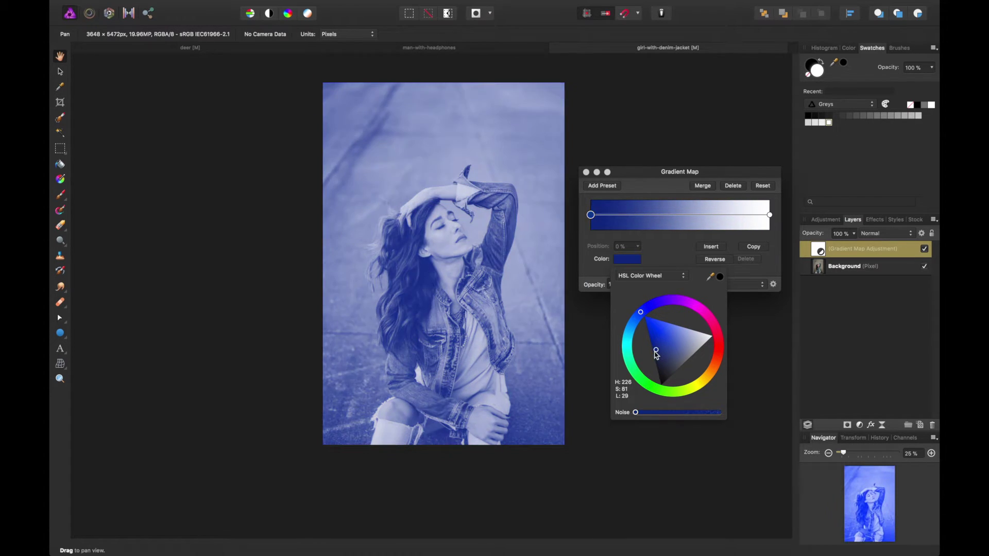
drag(655, 351, 647, 361)
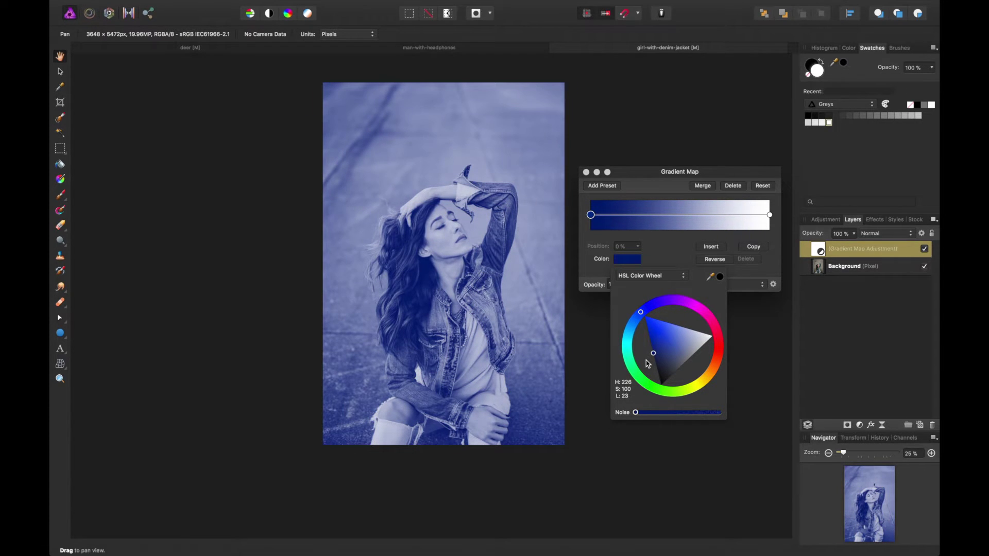
Step: Set the right gradient stop to a fully saturated, bright green
click(769, 214)
click(632, 262)
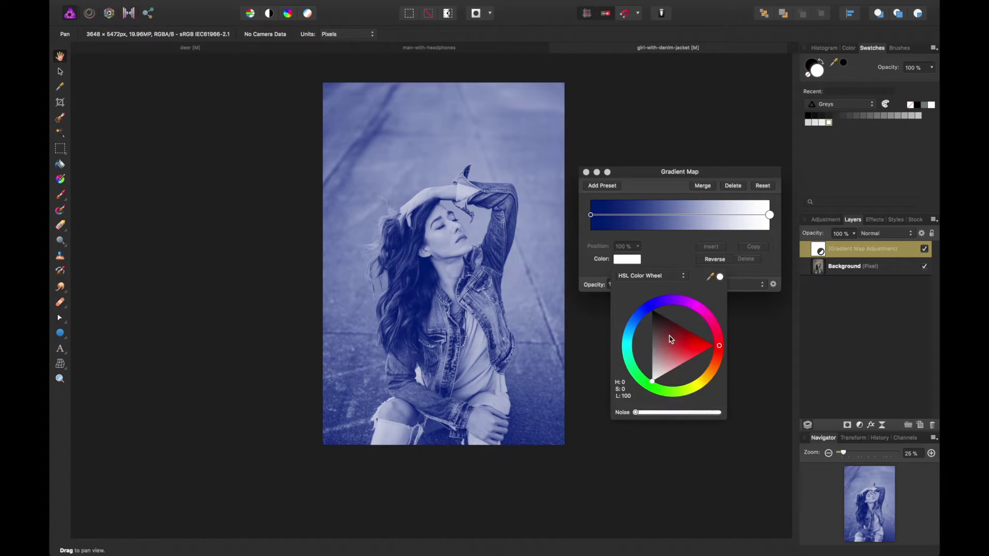
click(647, 389)
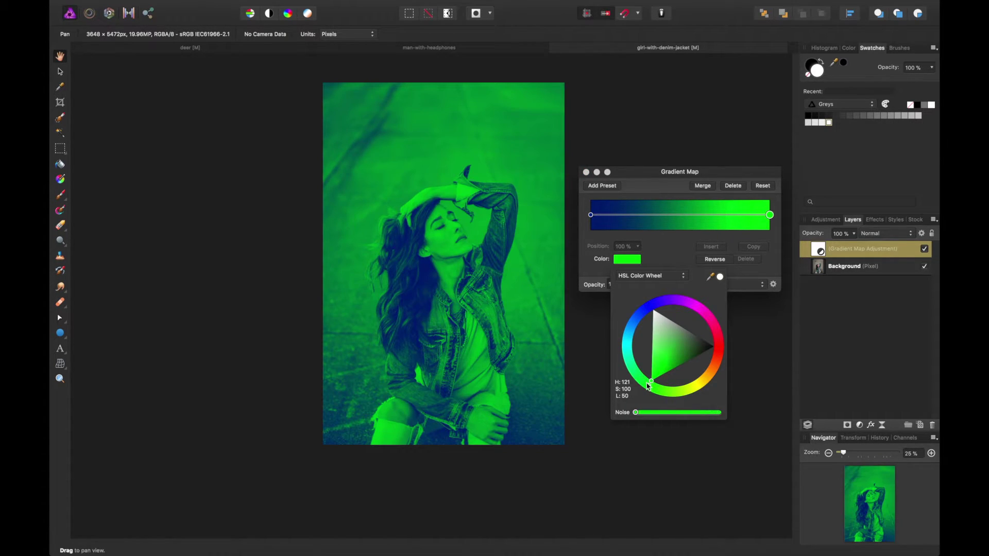
click(657, 357)
drag(658, 359, 650, 366)
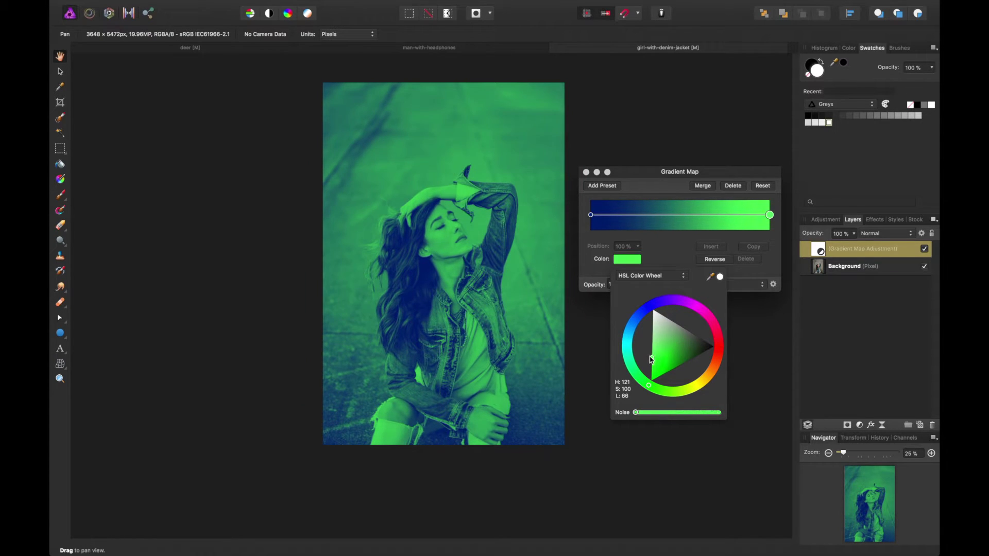
Step: Darken the blue stop slightly and close the Gradient Map settings
click(591, 214)
click(630, 259)
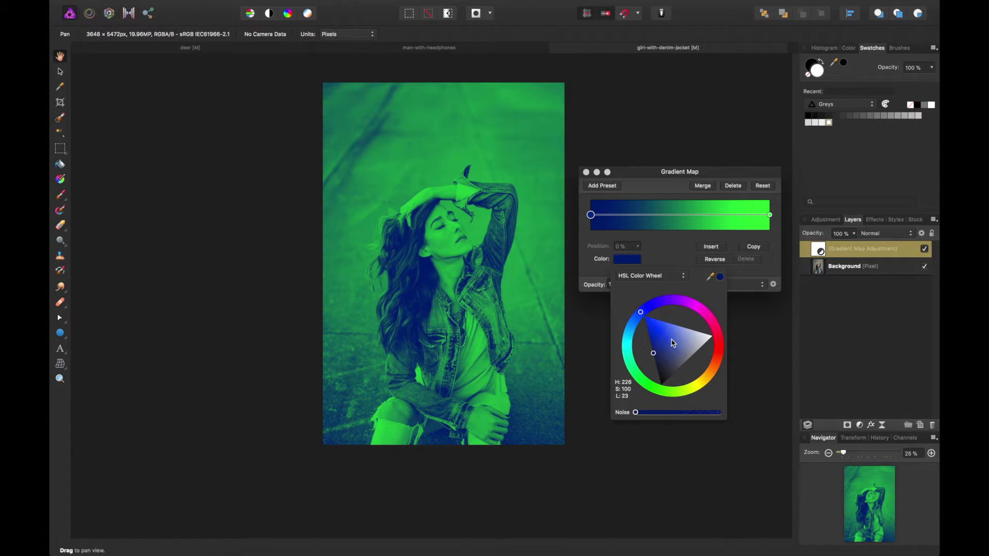
drag(653, 353, 651, 344)
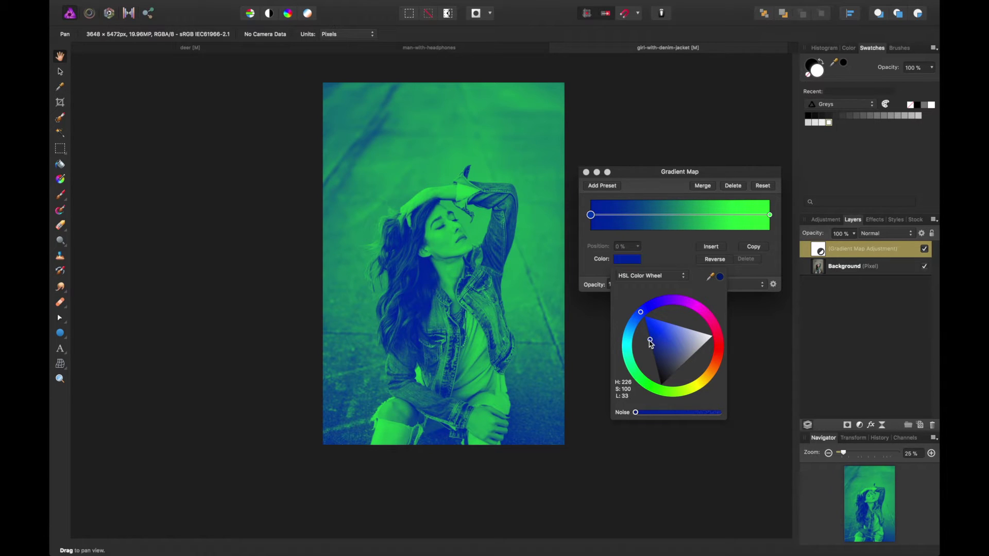
click(586, 173)
click(586, 173)
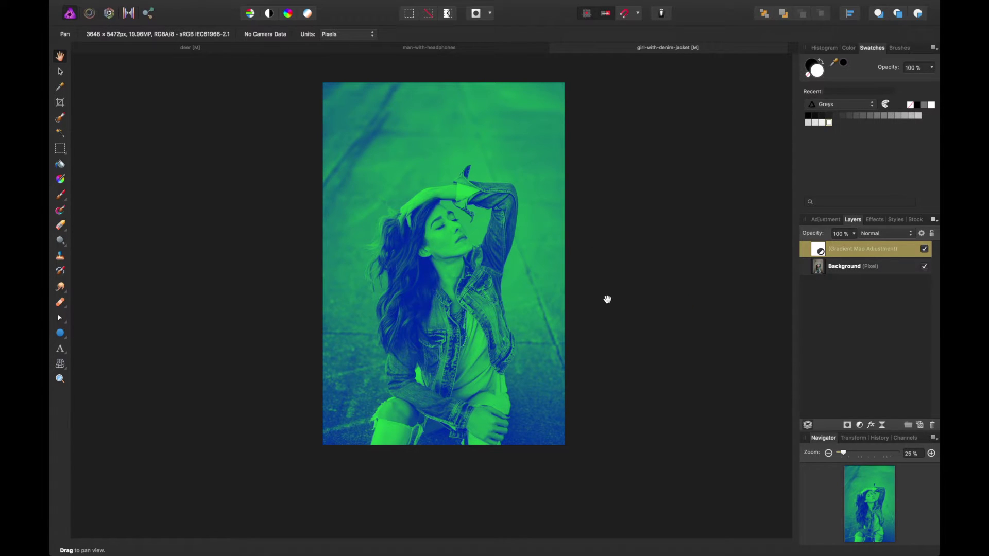
Step: On the man-with-headphones photo, unlock the background, add a Gradient Map and select its middle stop
click(484, 52)
drag(466, 277, 504, 273)
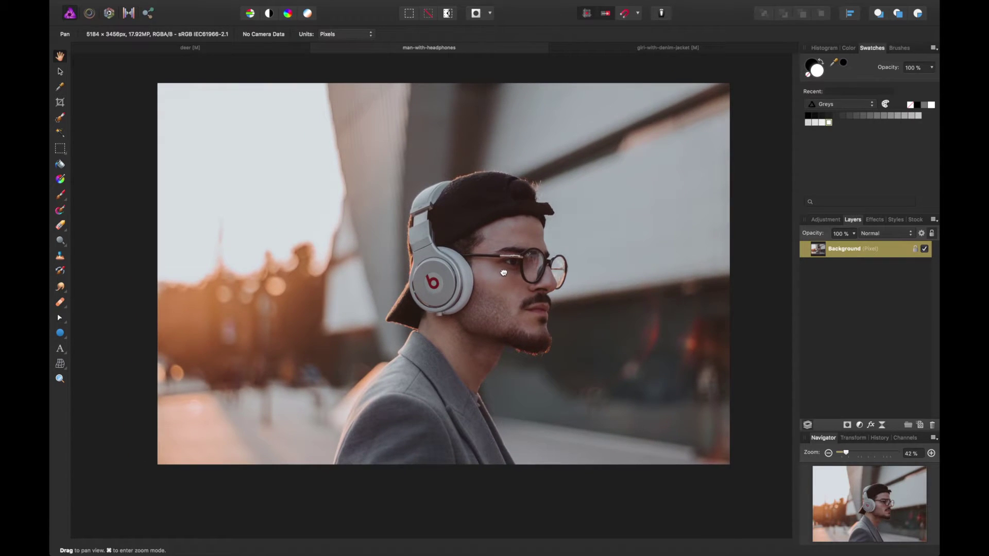
click(915, 250)
click(863, 424)
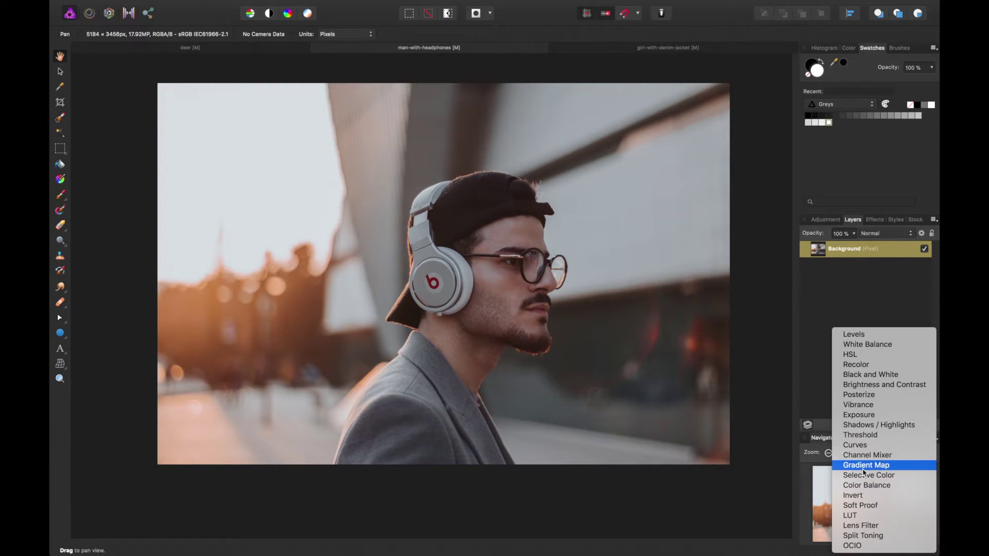
click(864, 468)
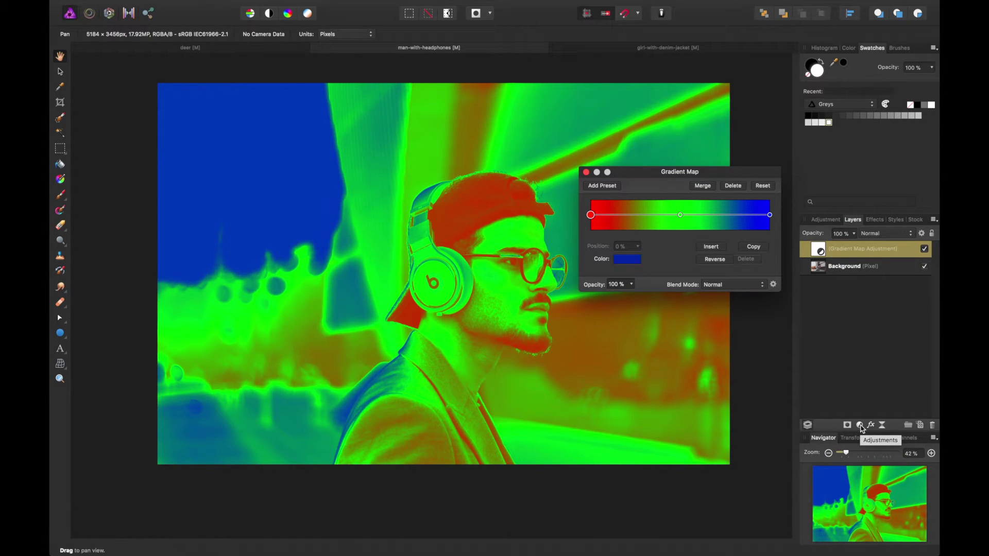
click(680, 215)
Step: Delete the middle stop, reverse the gradient, and set the left stop red and the right stop orange
key(Delete)
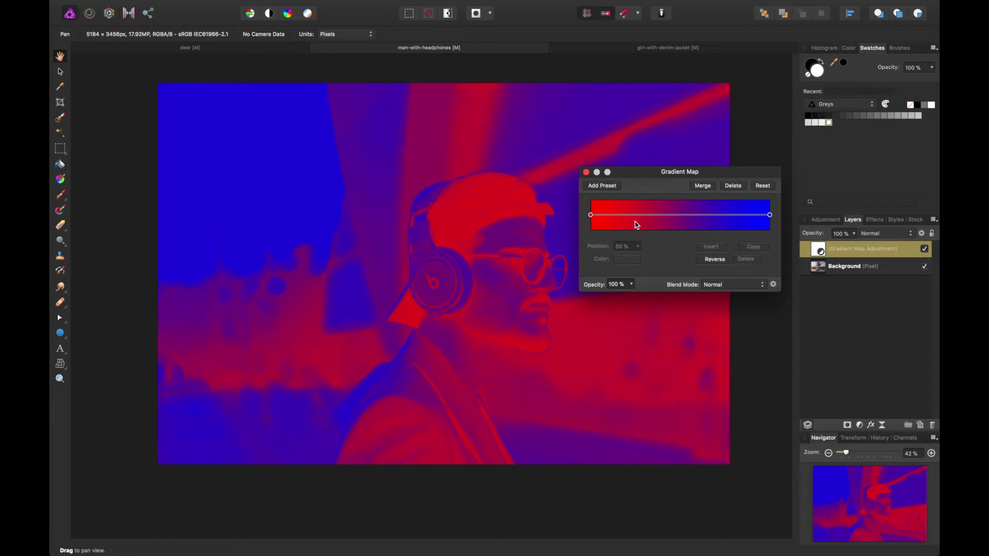
click(703, 259)
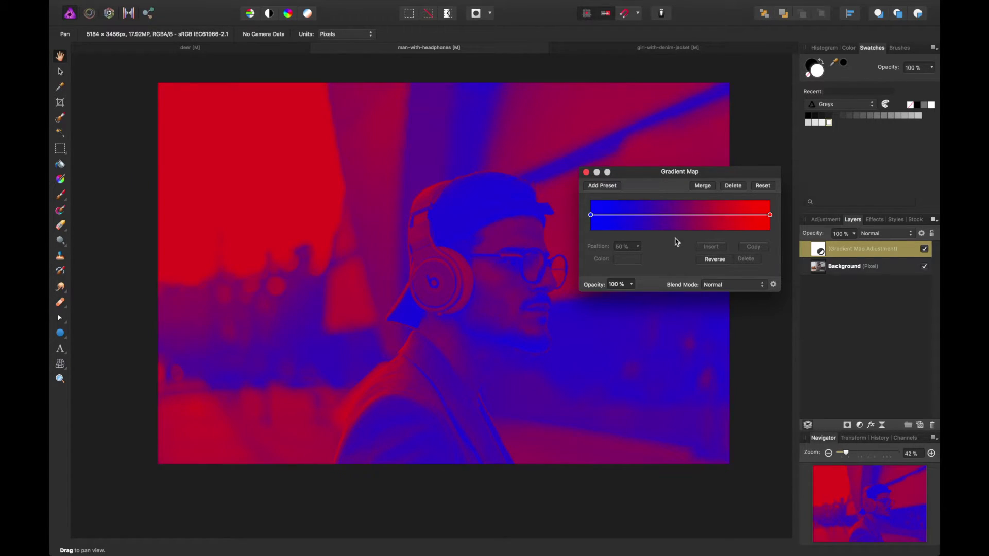
click(591, 216)
click(624, 258)
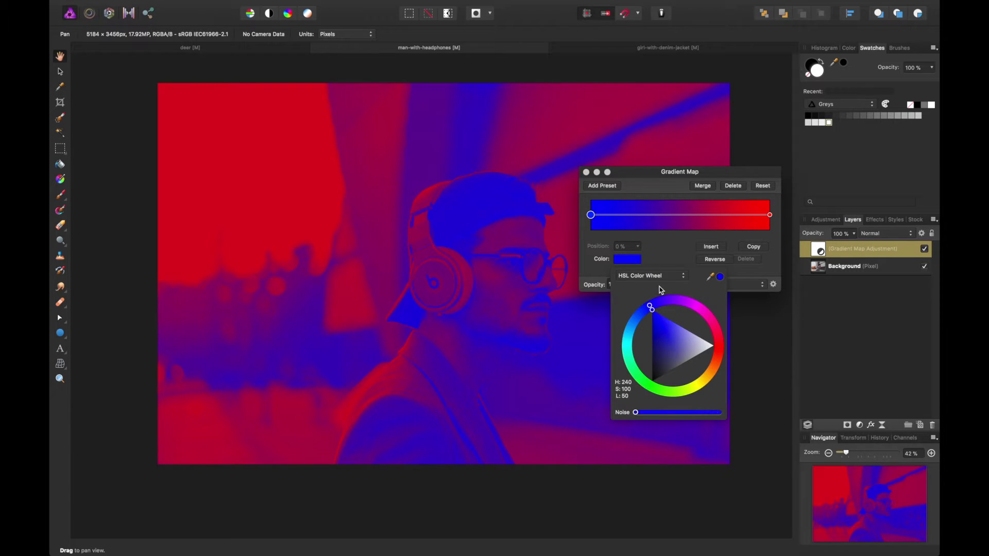
drag(706, 316, 675, 325)
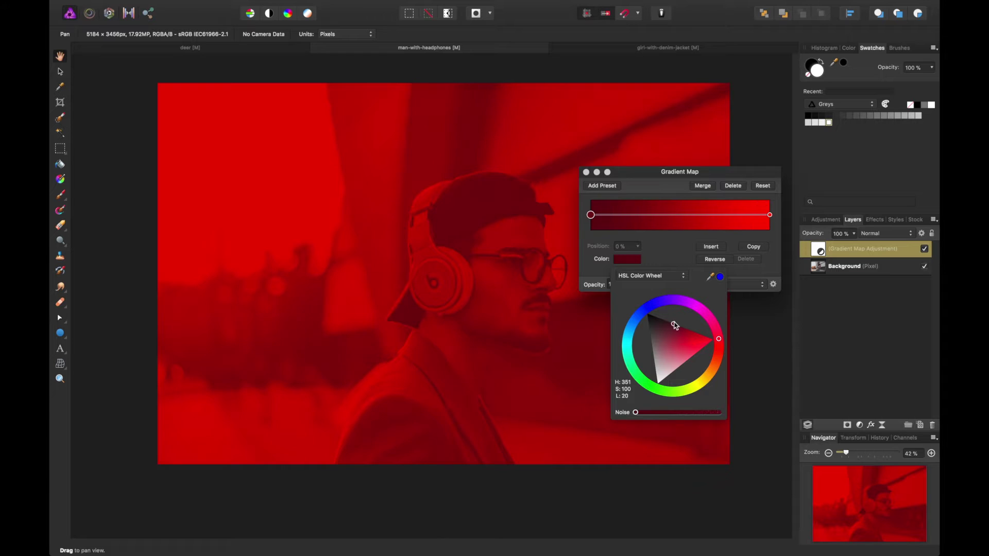
click(770, 215)
click(632, 259)
drag(724, 351, 708, 379)
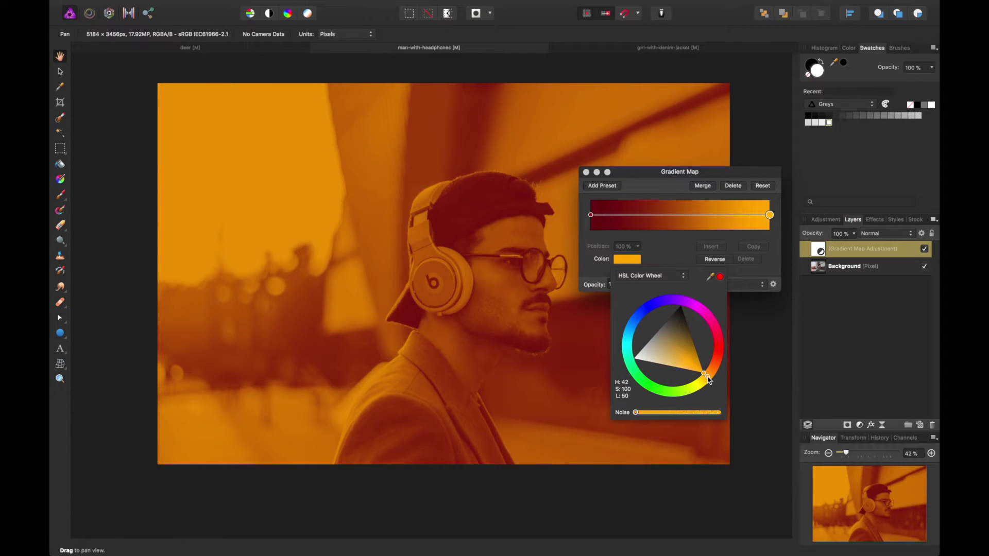
Step: Shift the left stop to magenta and move the Gradient Map settings out of the way
click(591, 216)
click(620, 259)
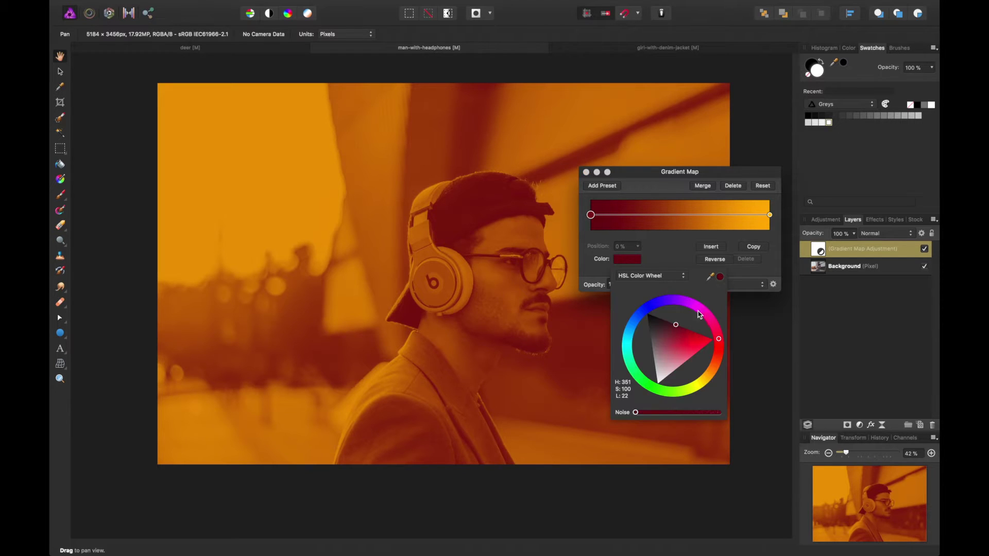
drag(717, 343, 669, 324)
click(683, 334)
click(681, 326)
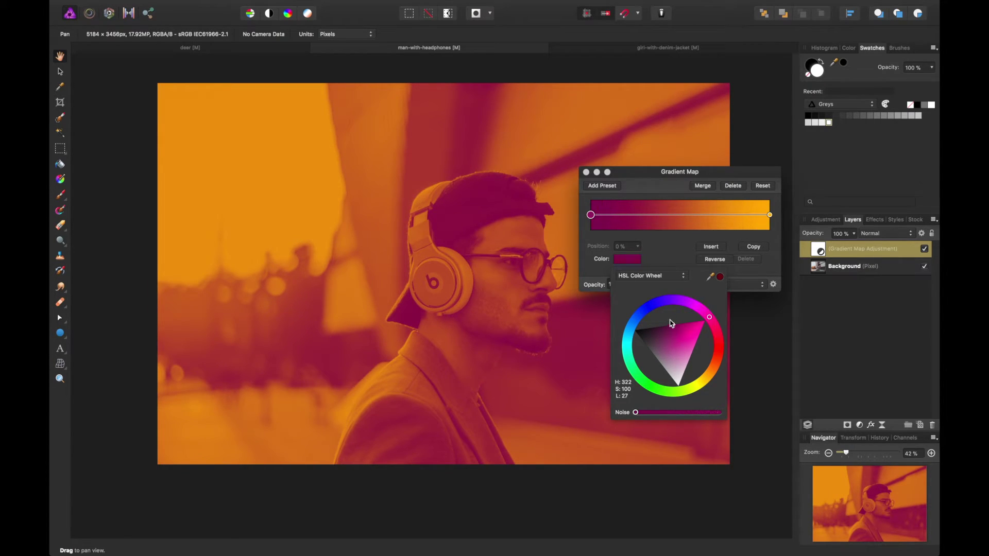
click(644, 177)
drag(644, 177, 664, 76)
Step: Try Average blending, compare with the original, then set the Gradient Map's blend mode to Normal
click(763, 184)
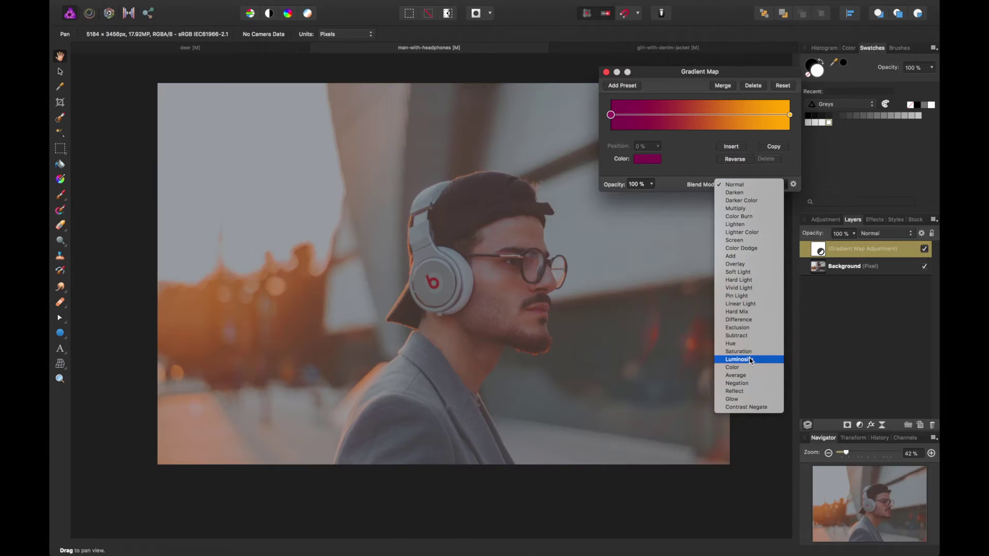
click(748, 375)
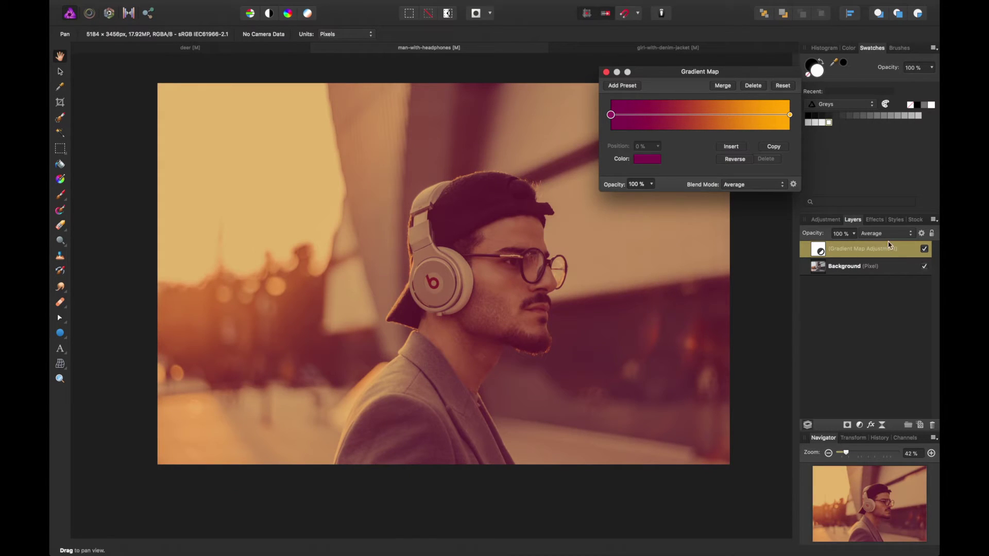
click(925, 250)
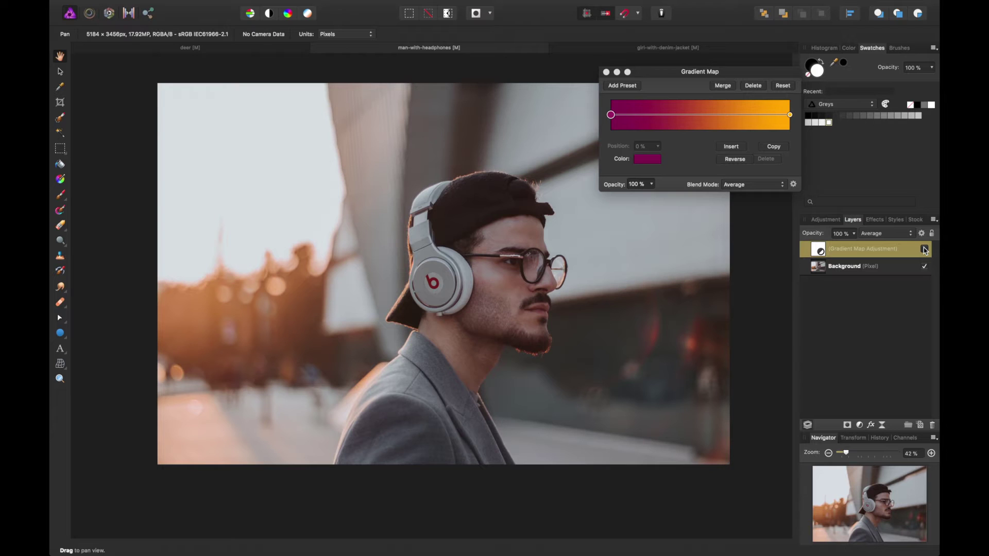
click(925, 249)
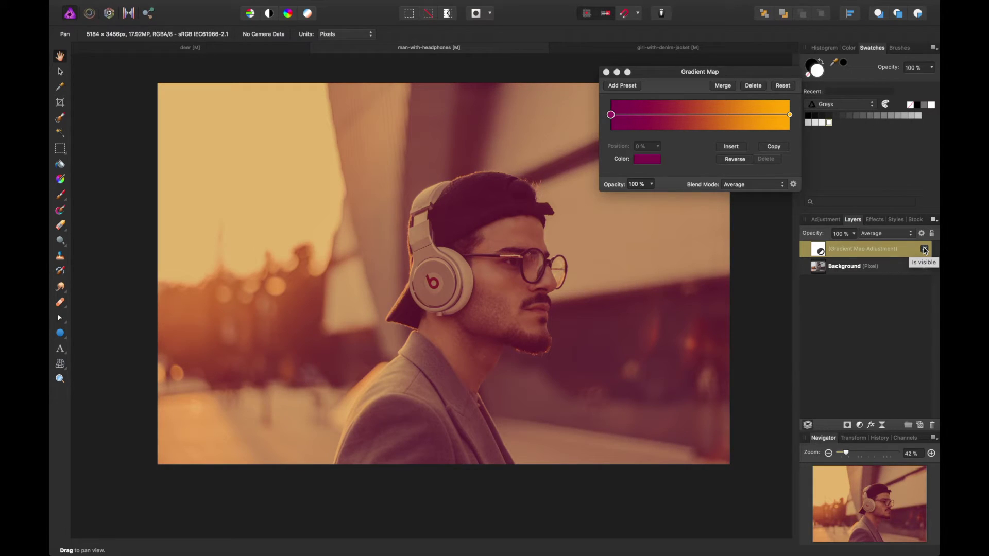
click(754, 184)
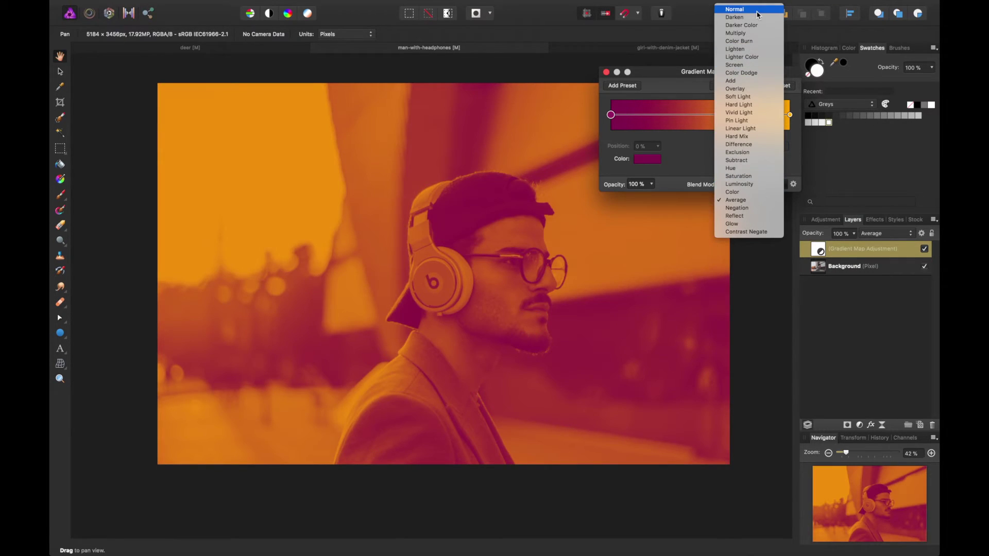
click(758, 14)
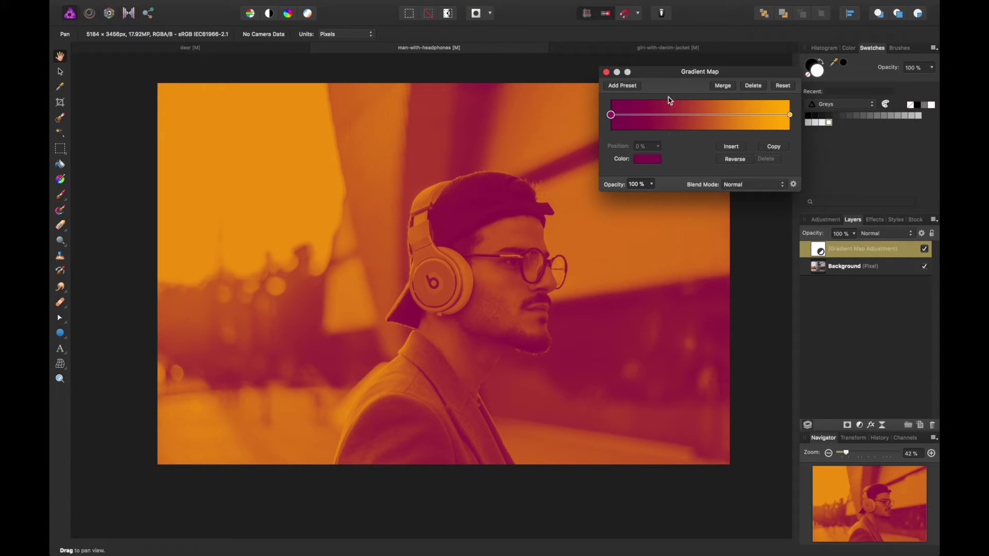
drag(672, 74, 708, 86)
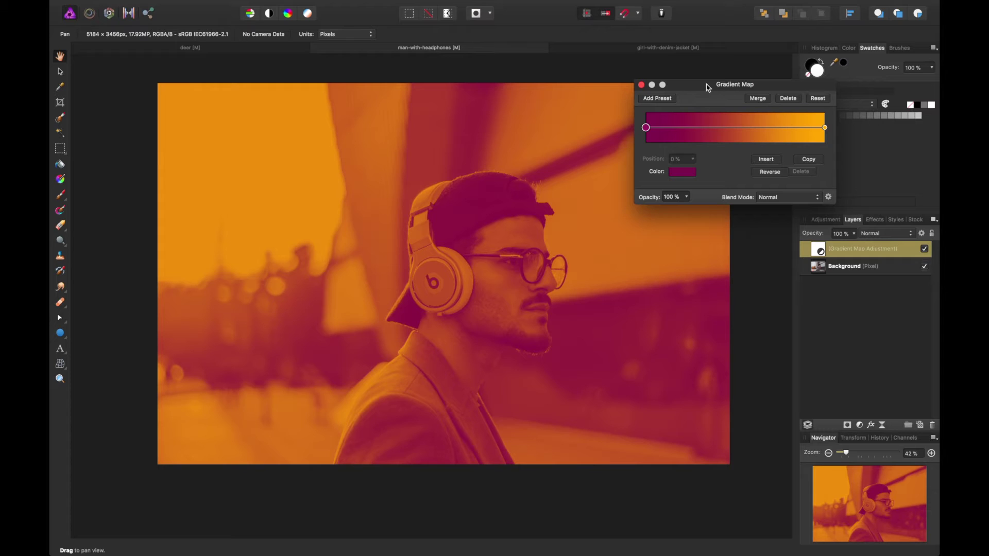
Step: On the deer photo, add a Gradient Map adjustment and delete its green middle stop
click(642, 85)
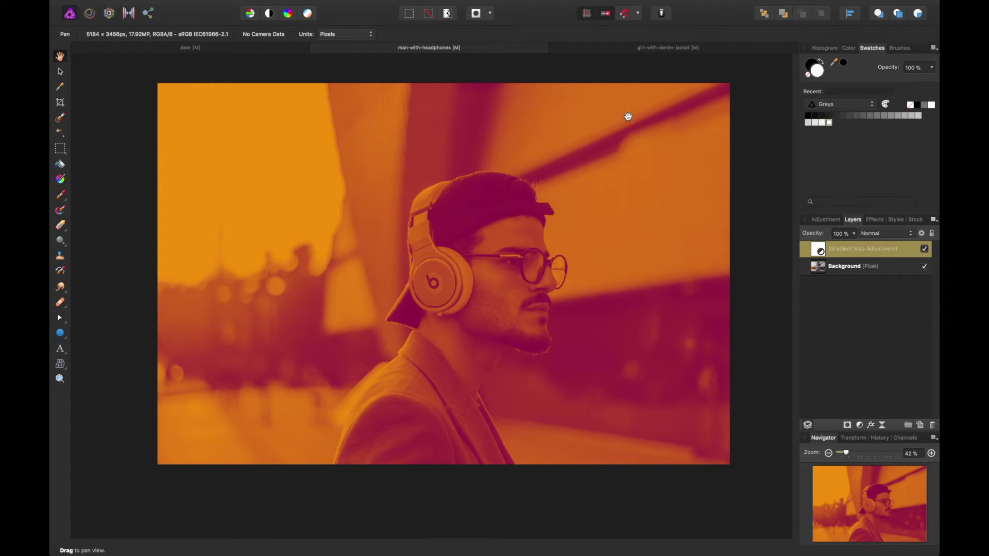
click(254, 48)
scroll(451, 205, up, 1)
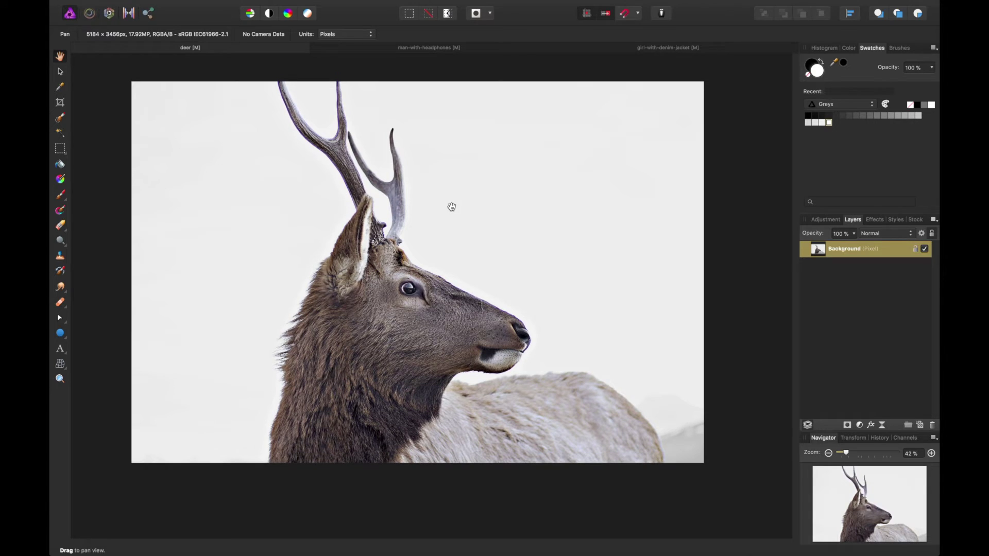
scroll(452, 206, up, 1)
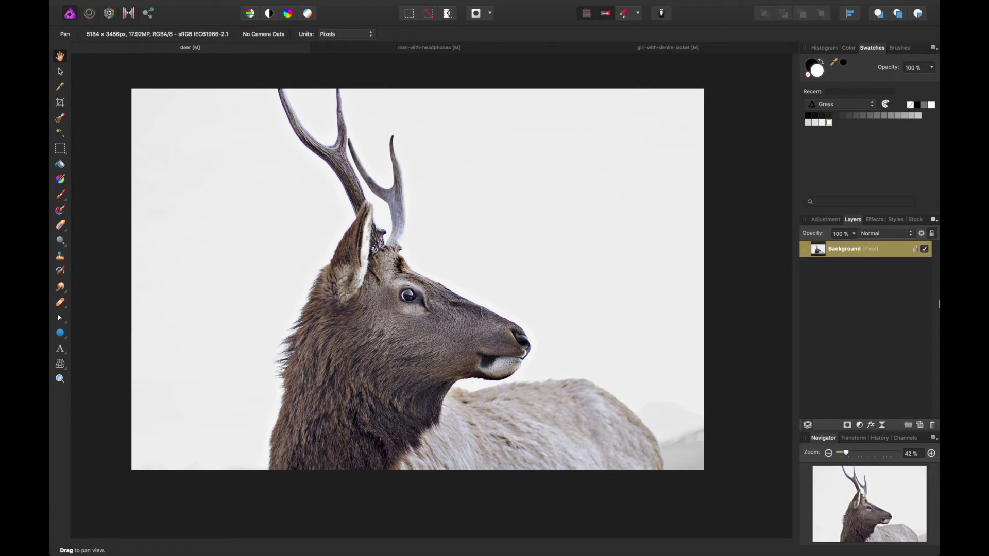
click(859, 426)
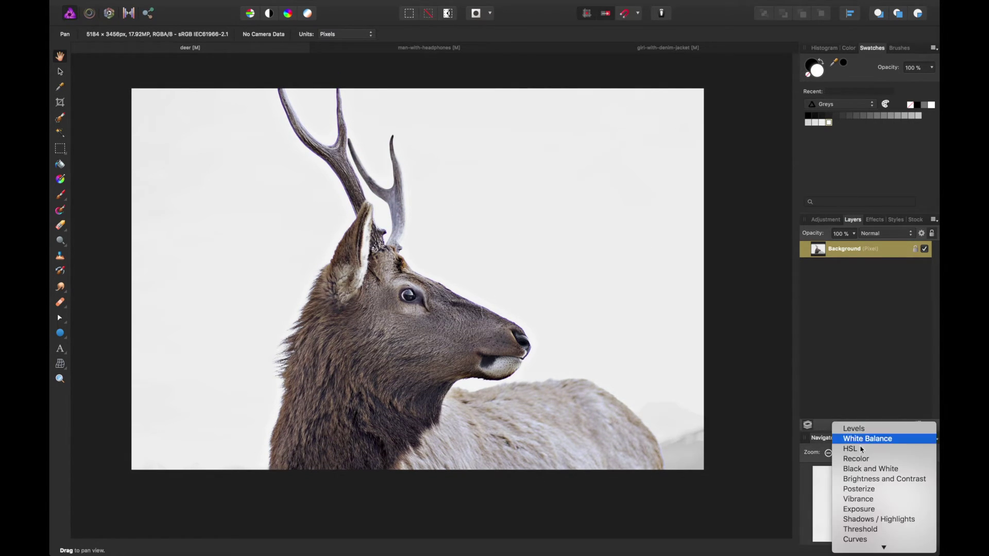
scroll(865, 453, down, 3)
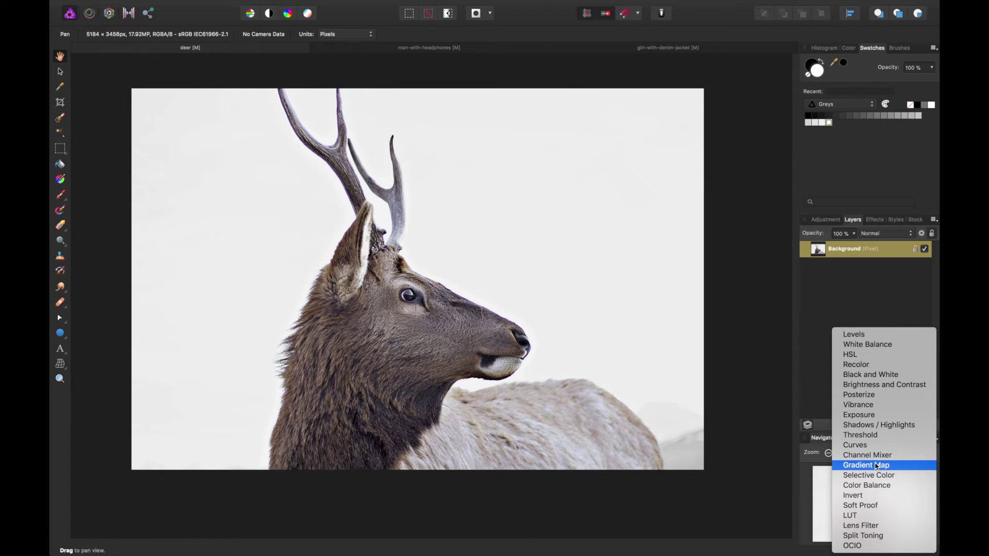
click(877, 467)
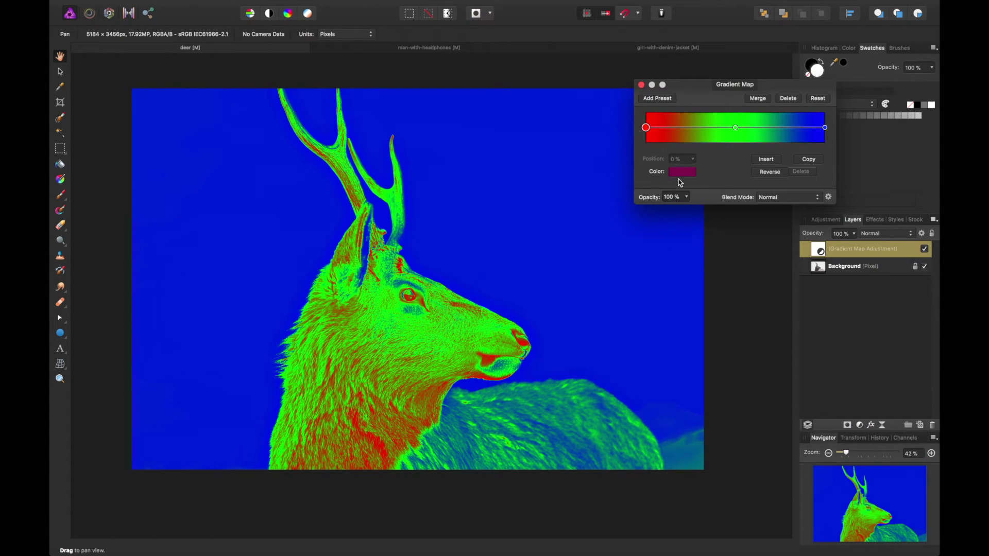
click(735, 128)
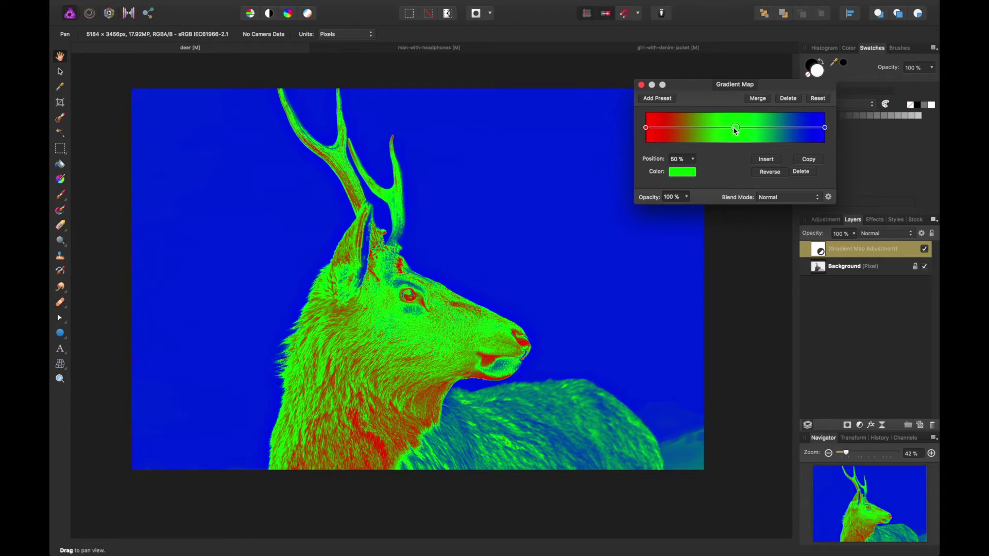
key(Delete)
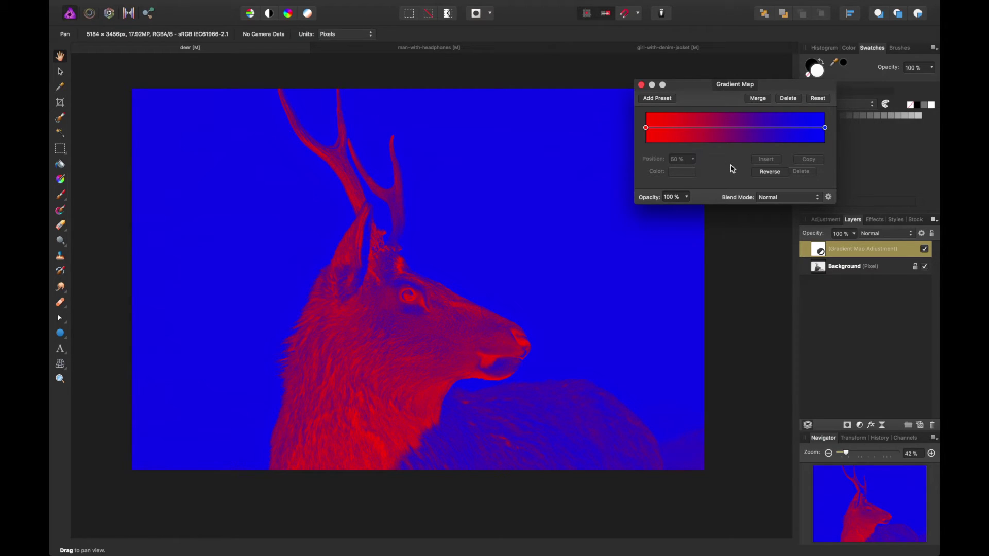
click(772, 197)
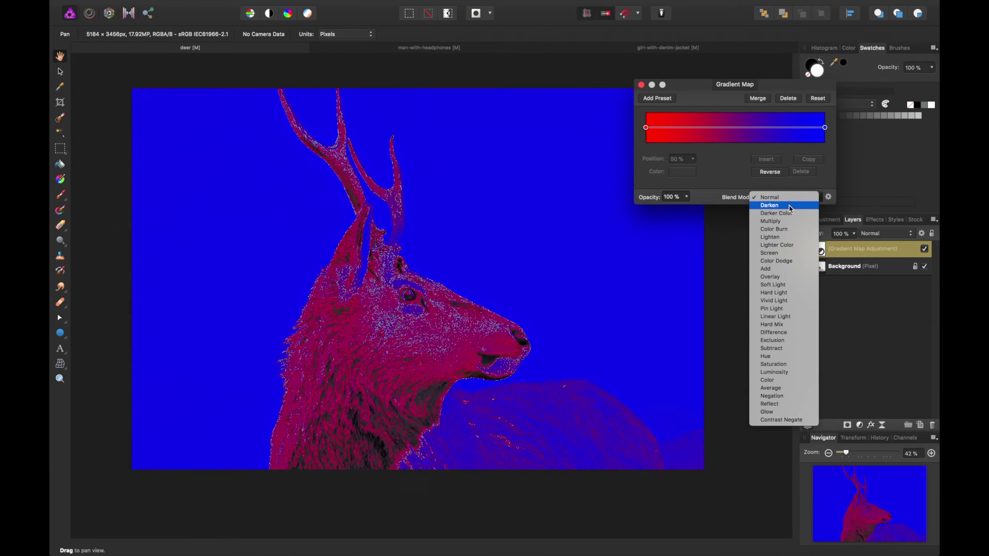
click(769, 197)
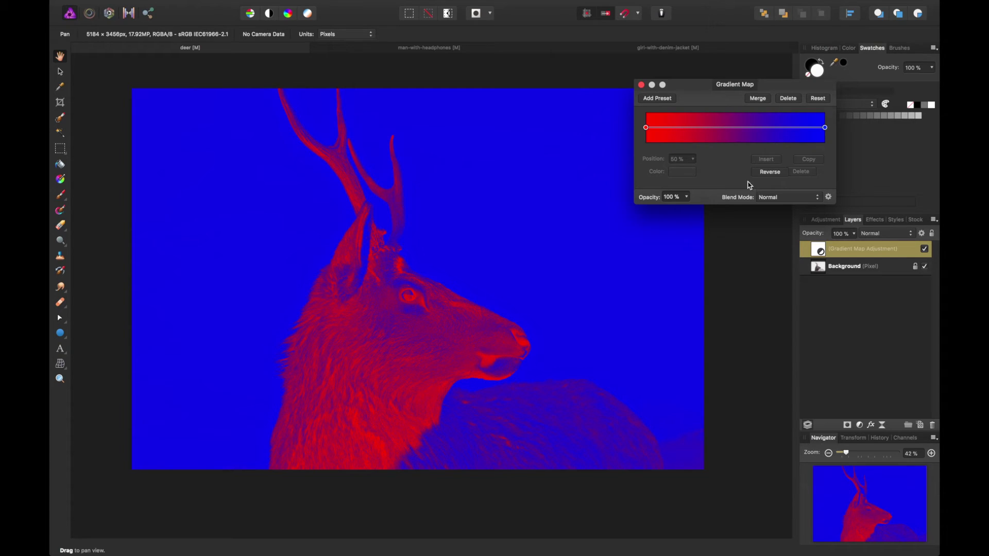
drag(772, 89, 768, 76)
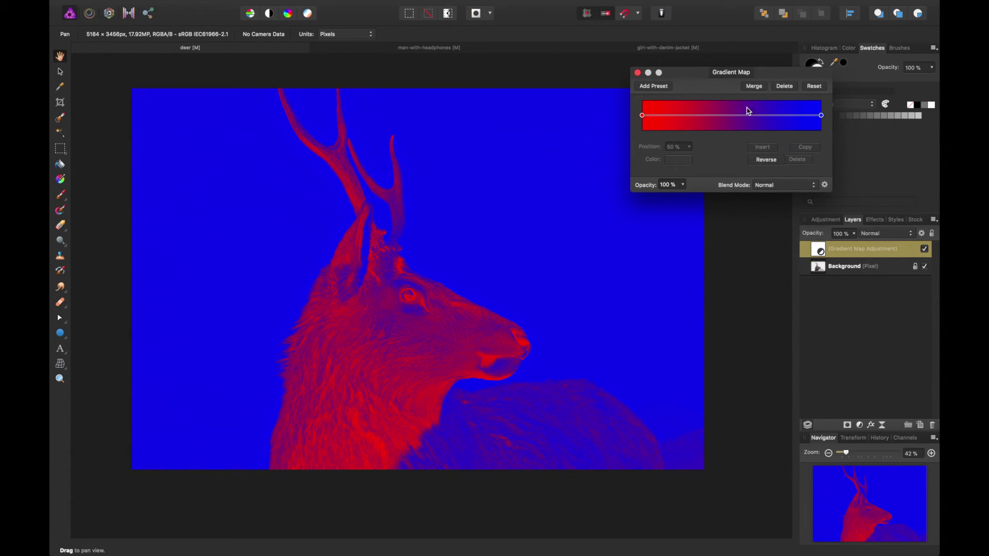
Step: Reverse the deer's gradient and change the right stop from red to yellow
click(765, 160)
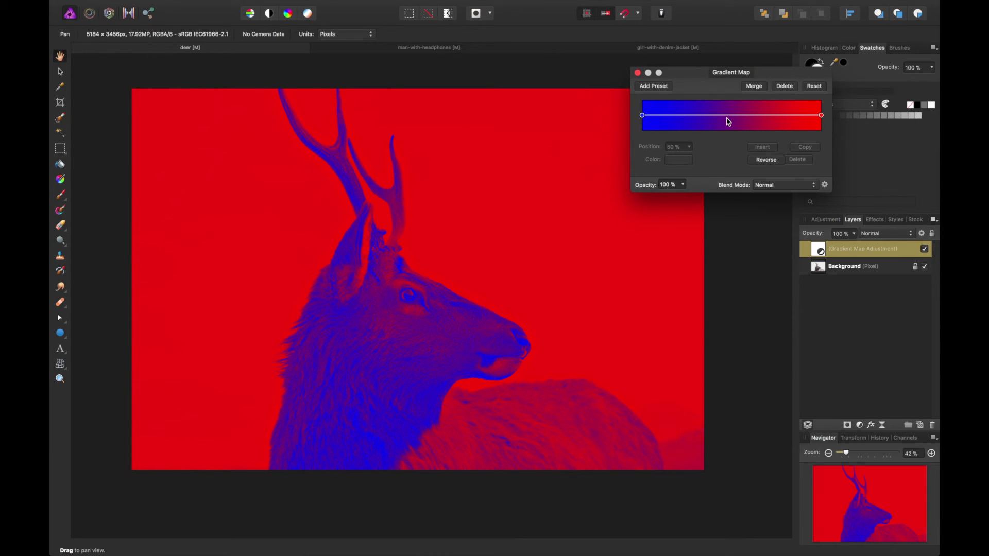
click(821, 116)
click(685, 163)
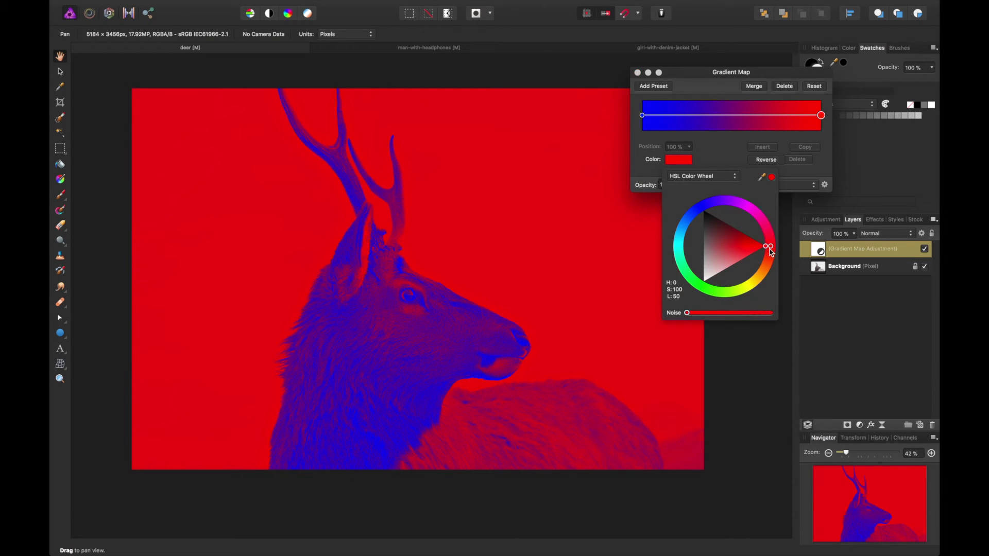
drag(769, 250, 750, 293)
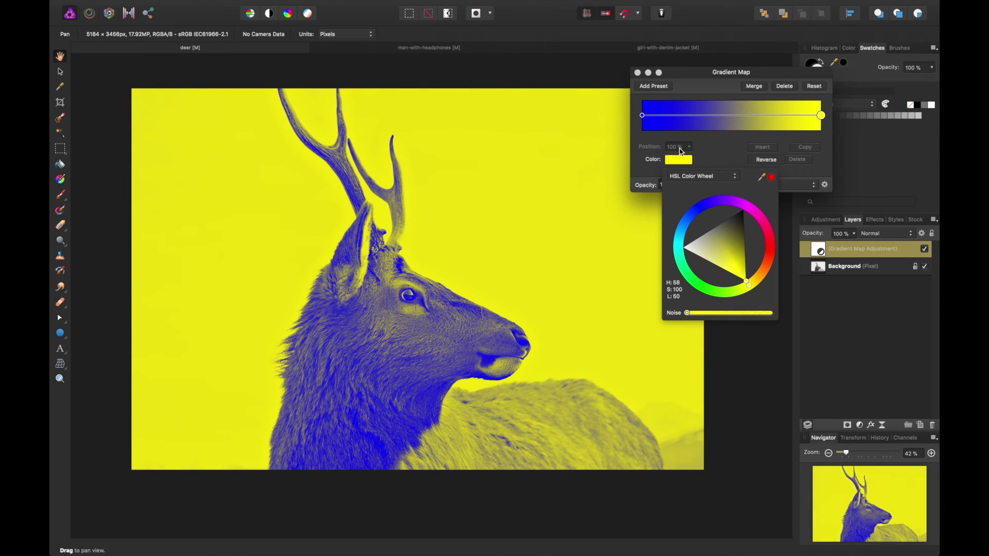
Step: Darken the blue left stop slightly and reposition the Gradient Map settings
click(642, 116)
click(673, 159)
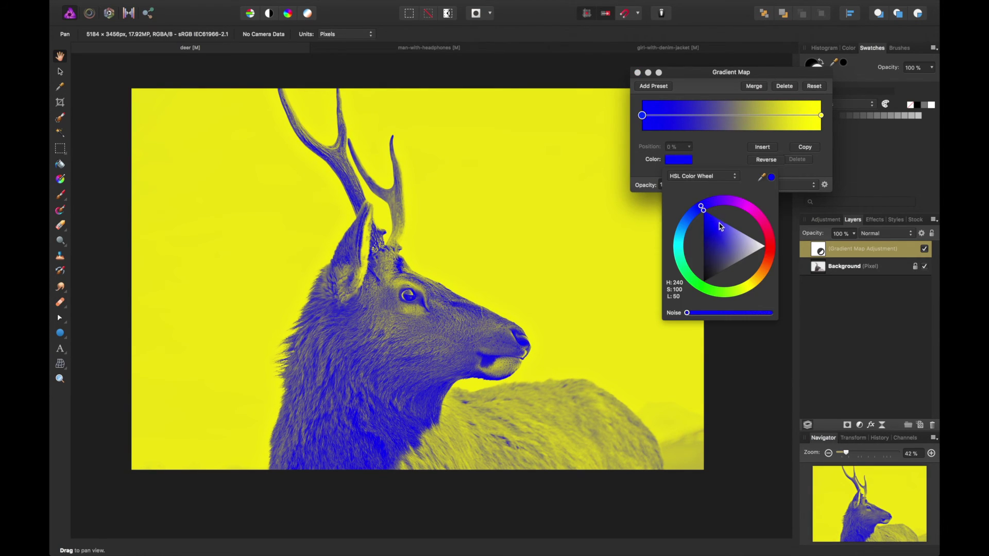
drag(720, 227, 678, 225)
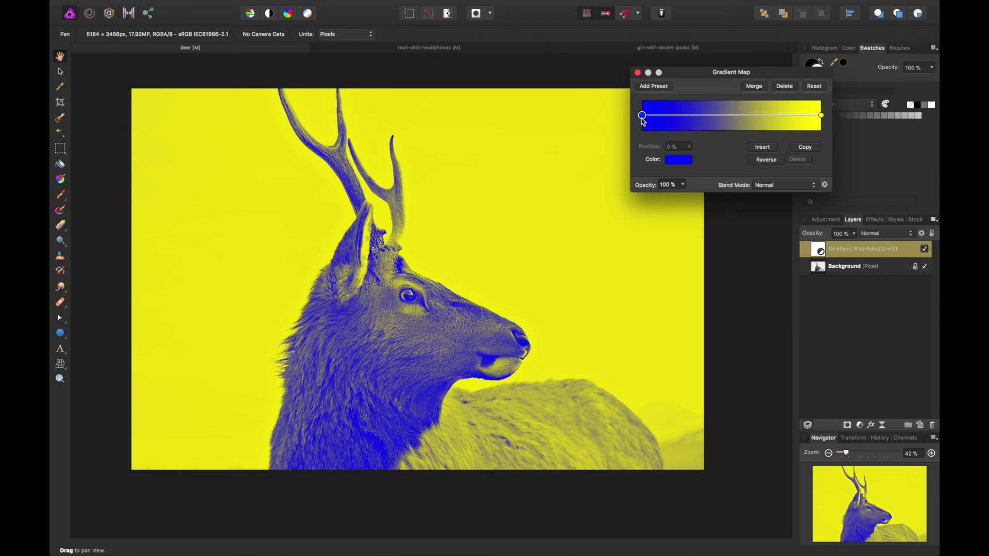
click(821, 116)
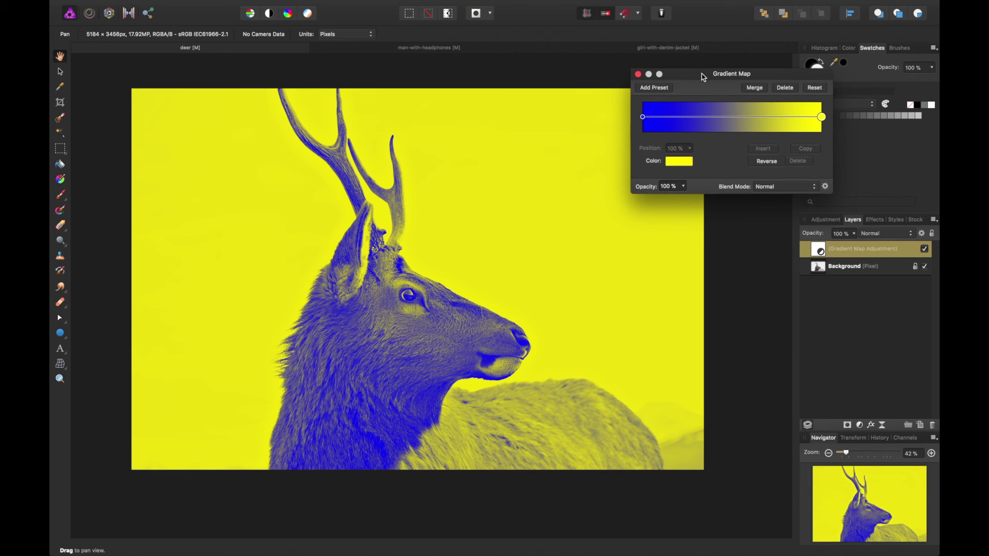
drag(704, 74, 705, 83)
click(639, 82)
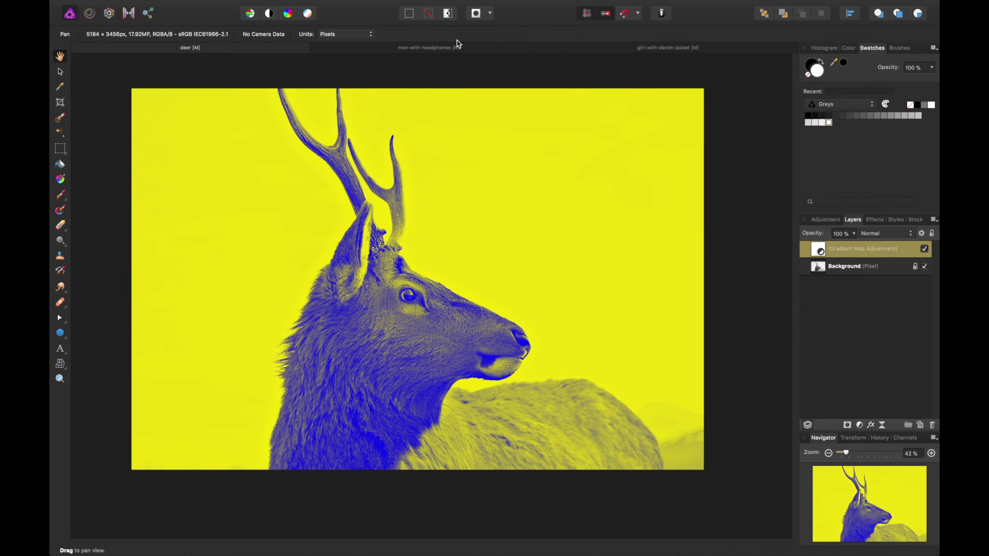
click(457, 47)
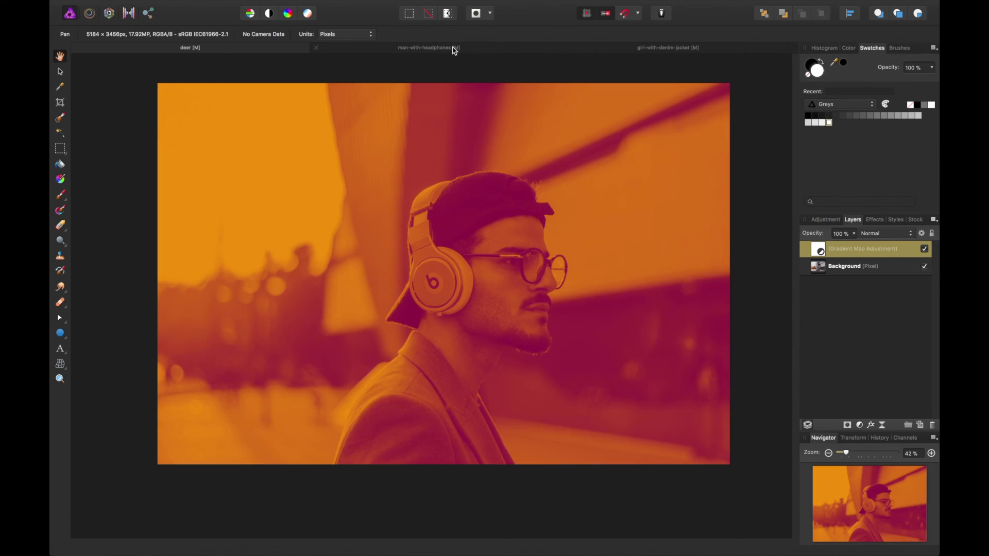
click(632, 51)
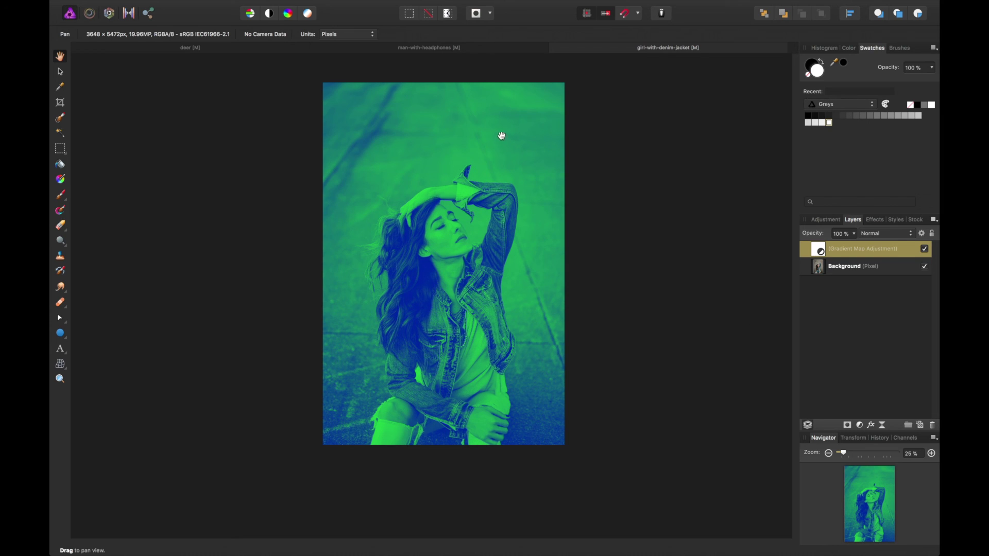
click(475, 49)
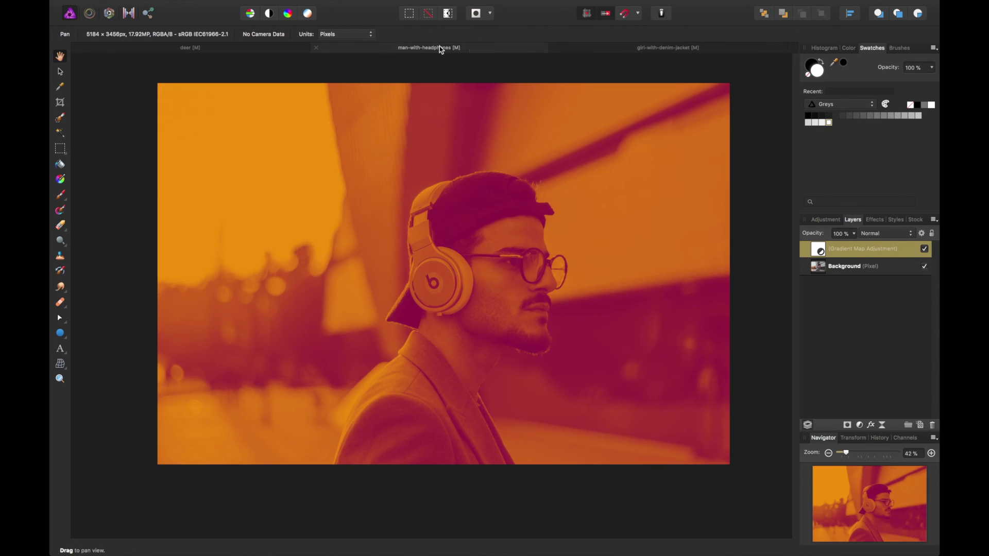
click(245, 49)
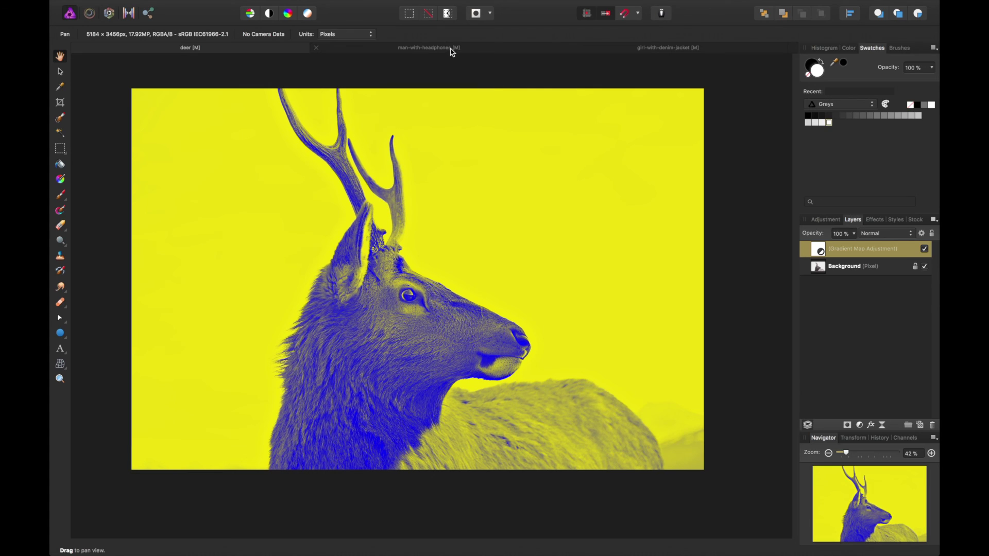